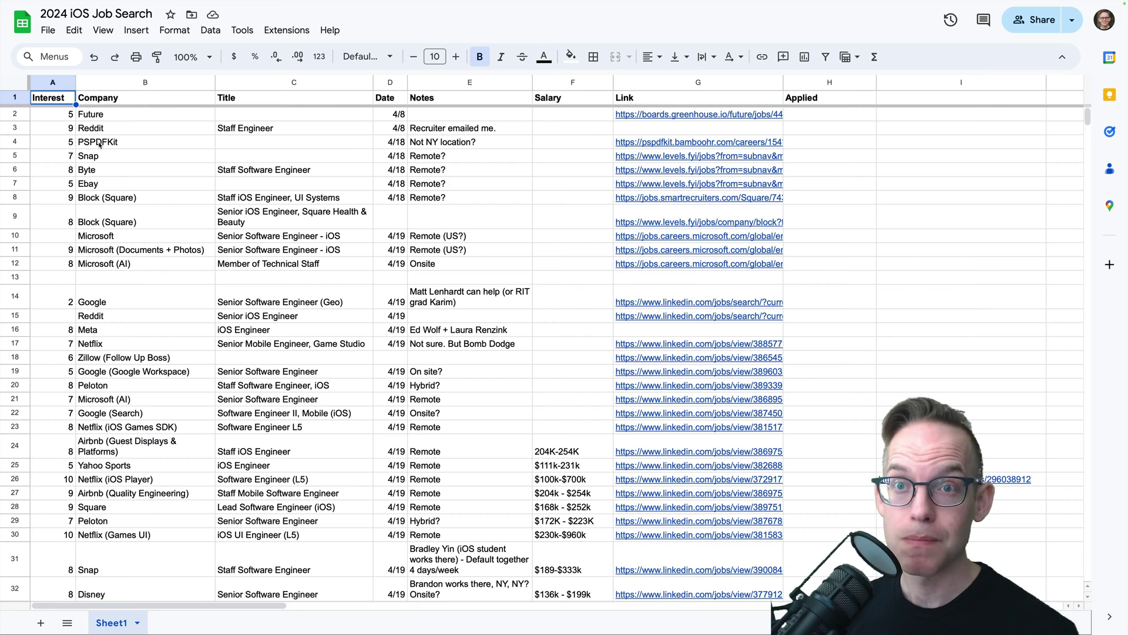
- Scroll through the job list and select the Interest header cell A1
scroll(115, 188, down, 20)
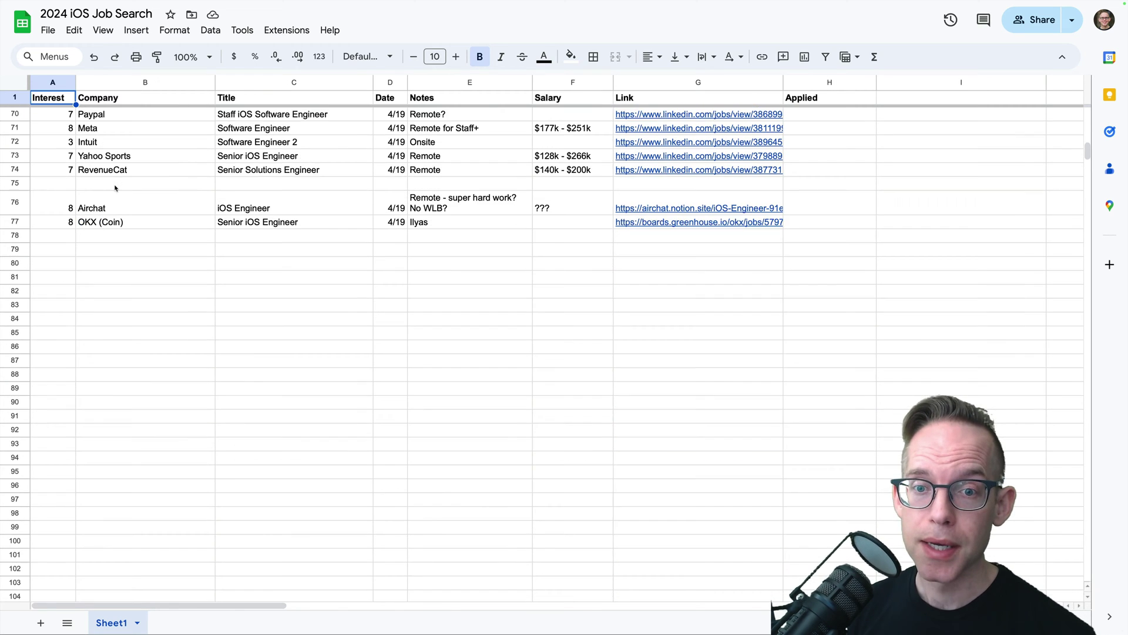
scroll(115, 190, up, 6)
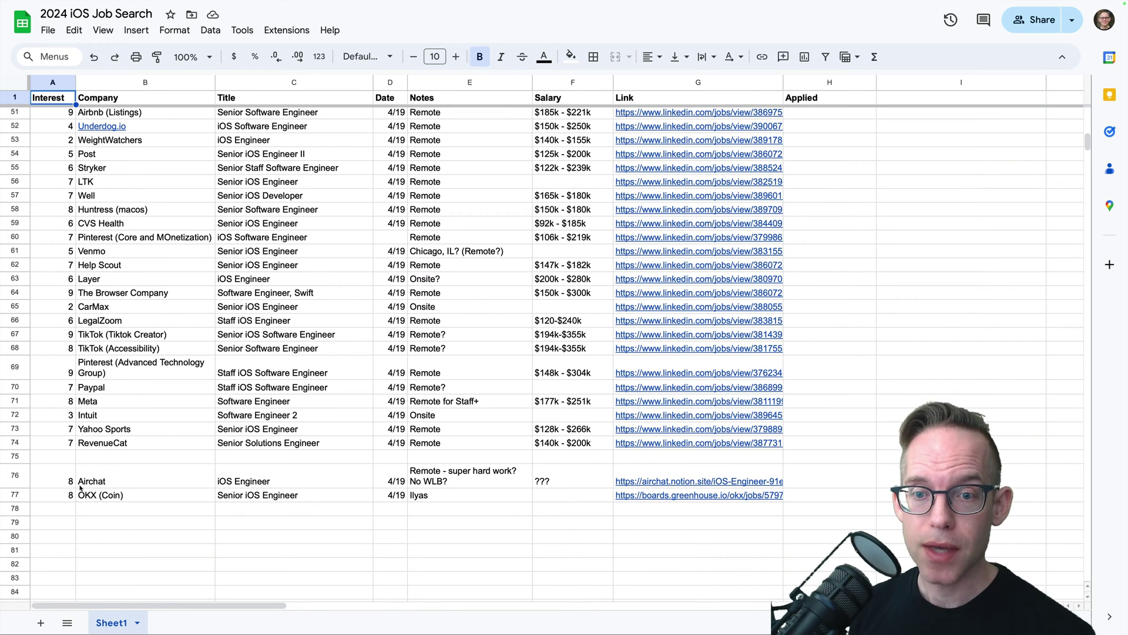
scroll(93, 481, up, 16)
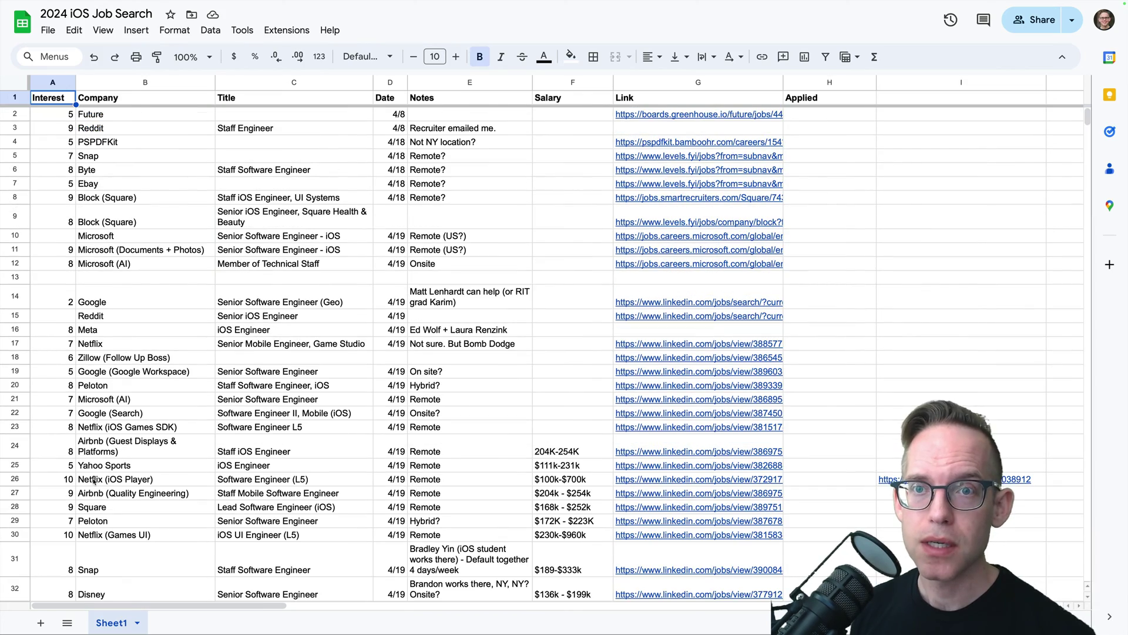
scroll(96, 481, down, 10)
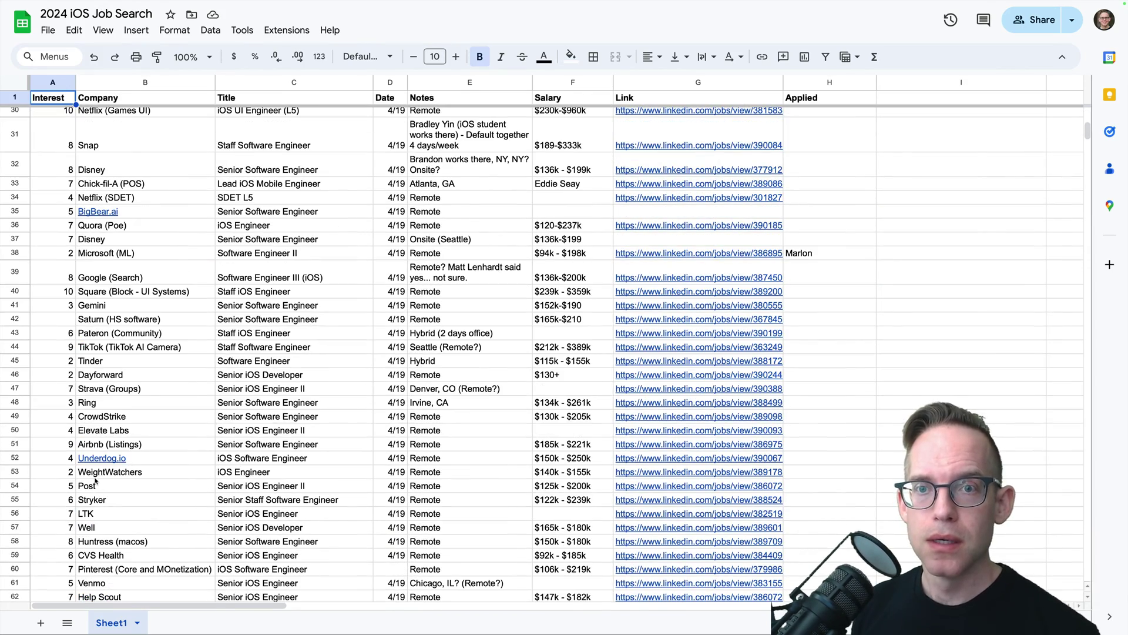
scroll(95, 480, down, 10)
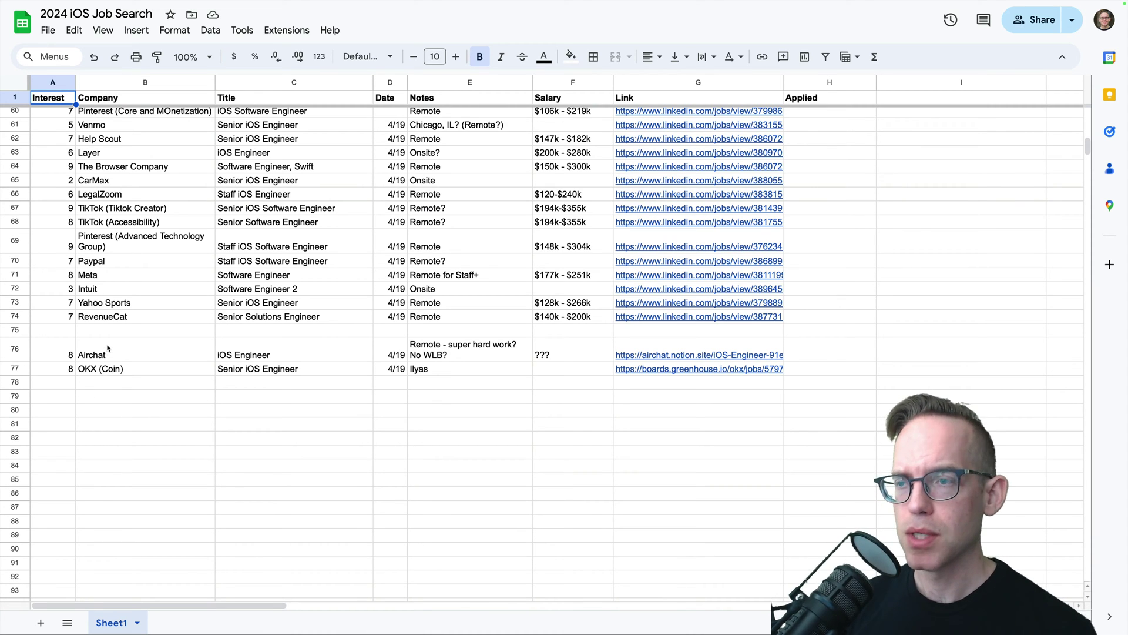
scroll(147, 344, up, 20)
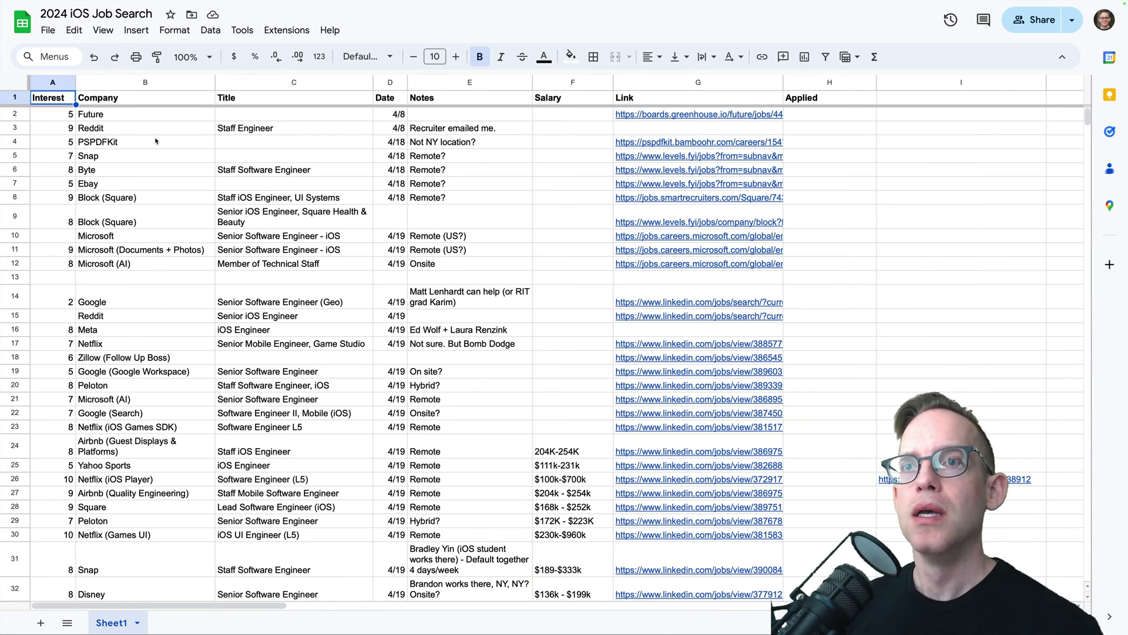
click(53, 114)
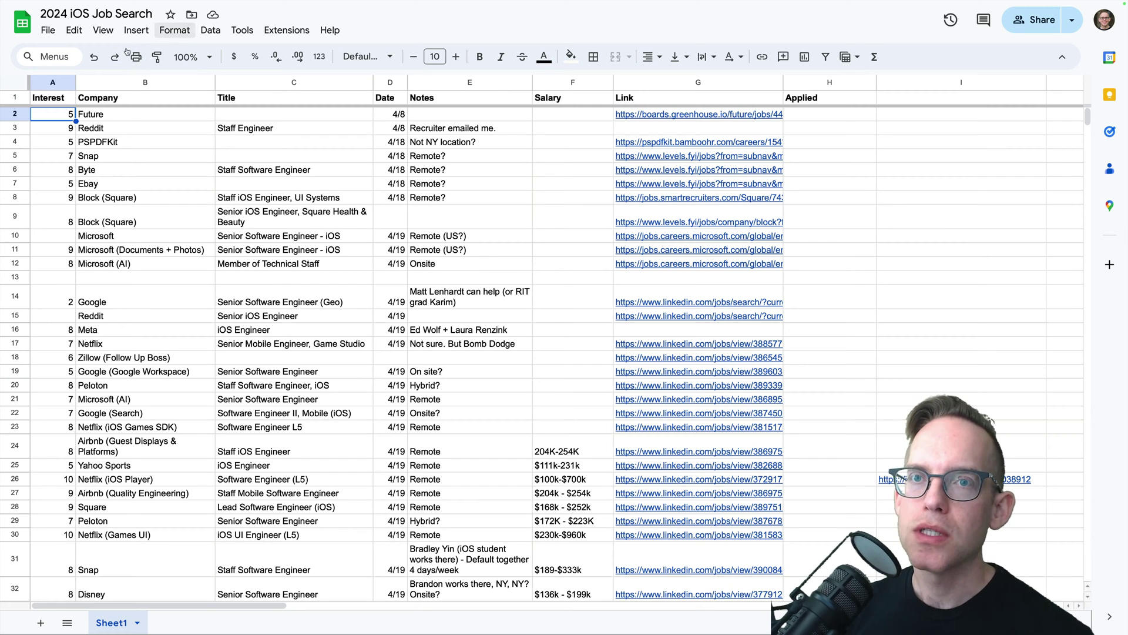
key(Up)
- Look through the menus for sort options, then close them without sorting
click(170, 33)
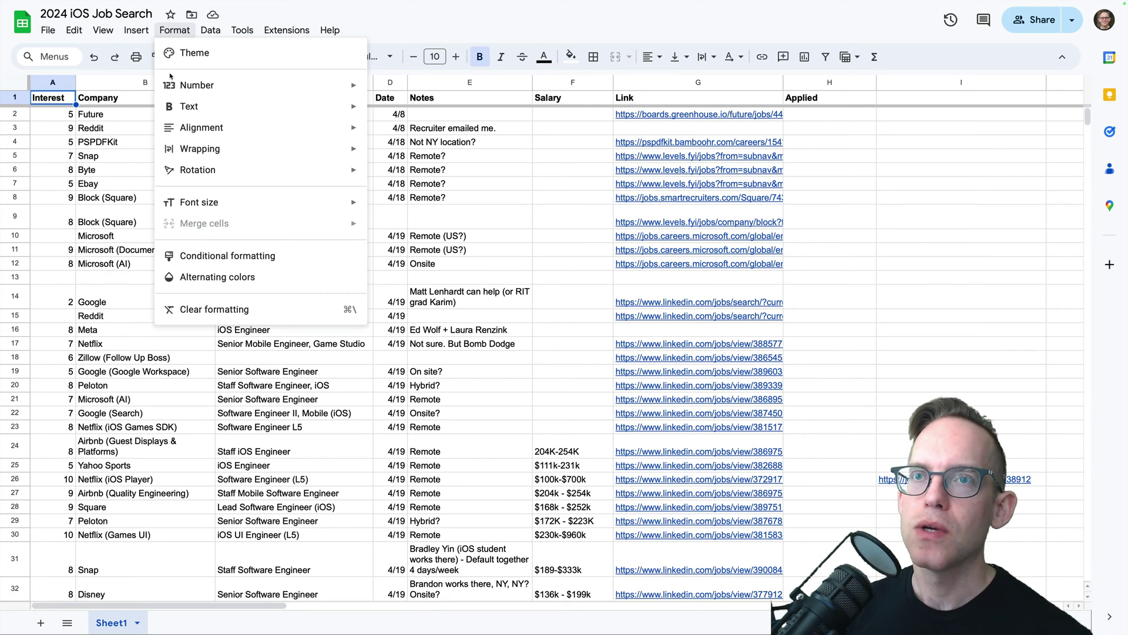
mouse_move(188, 154)
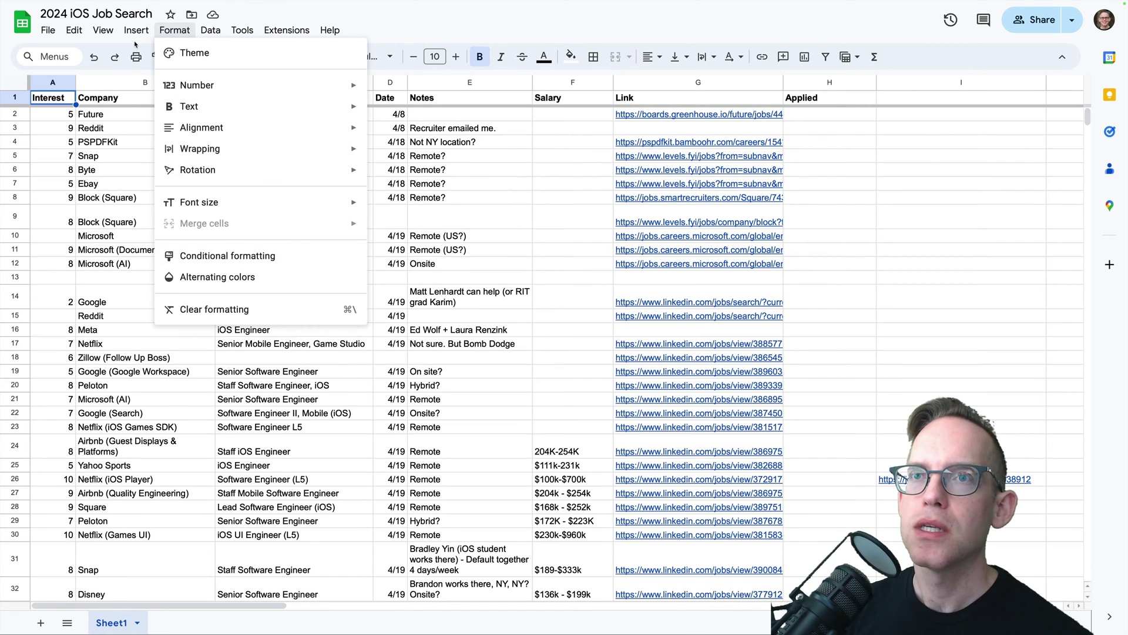
mouse_move(145, 30)
mouse_move(239, 30)
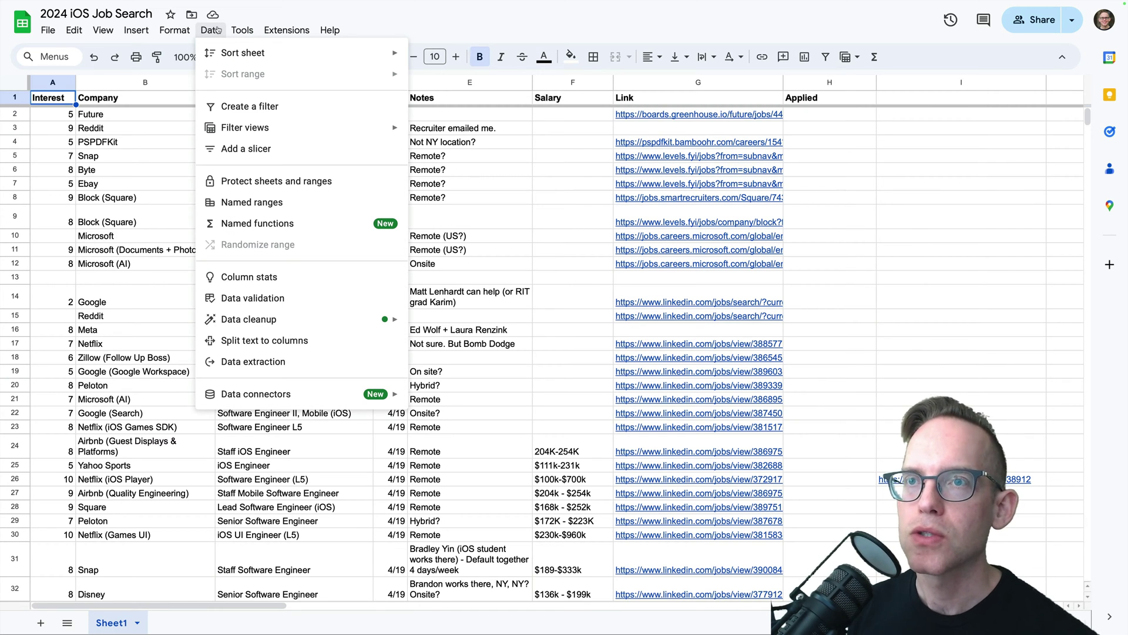
mouse_move(225, 55)
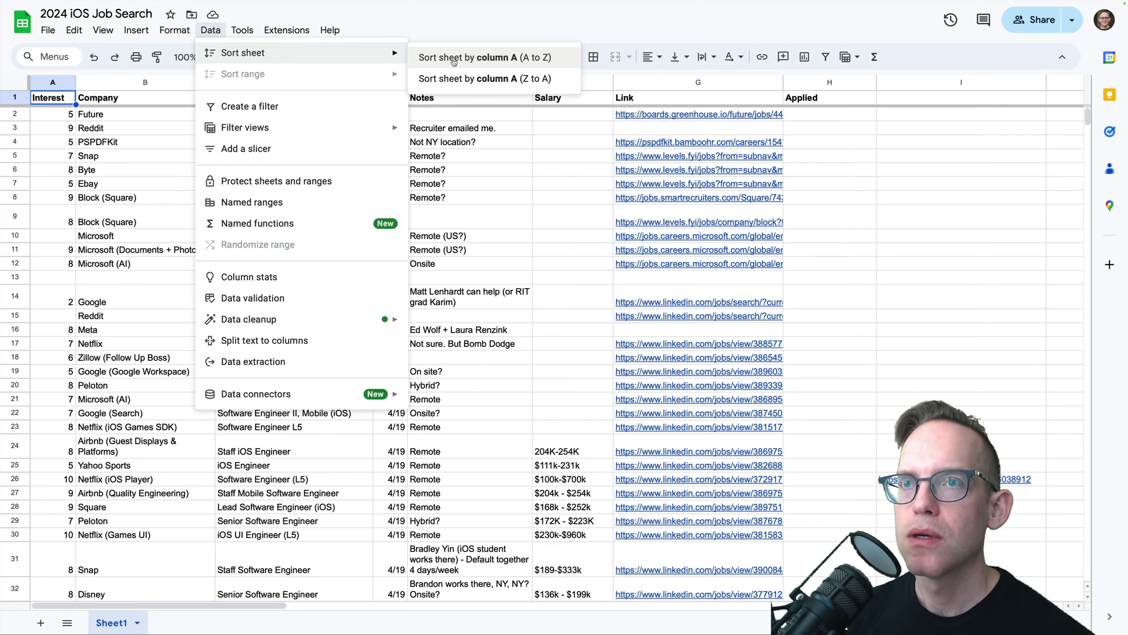
click(90, 126)
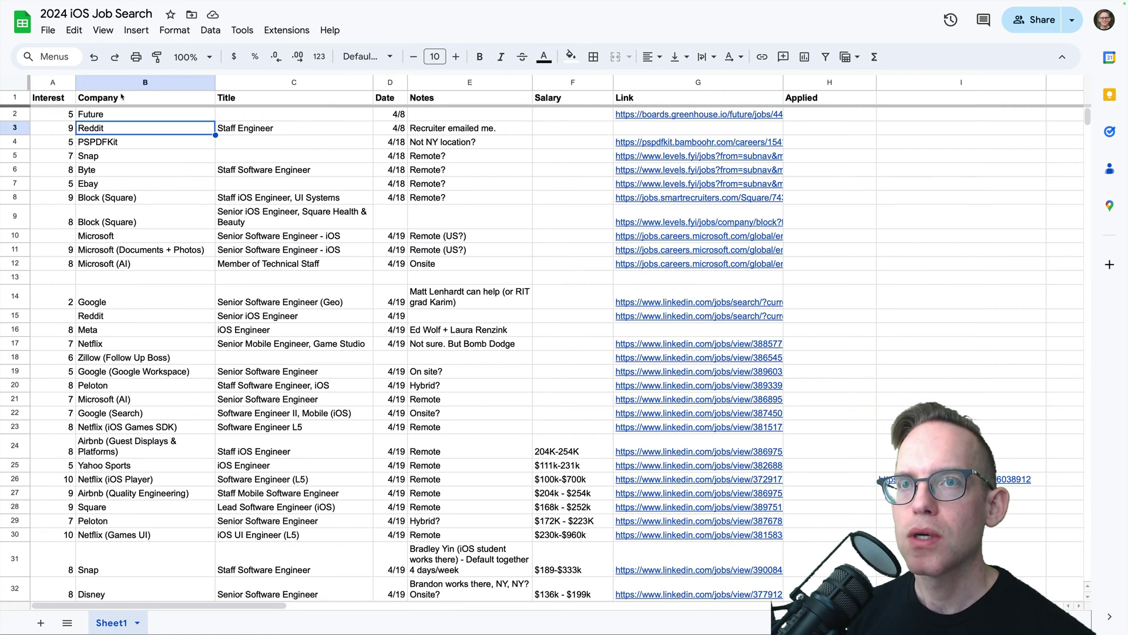
click(209, 33)
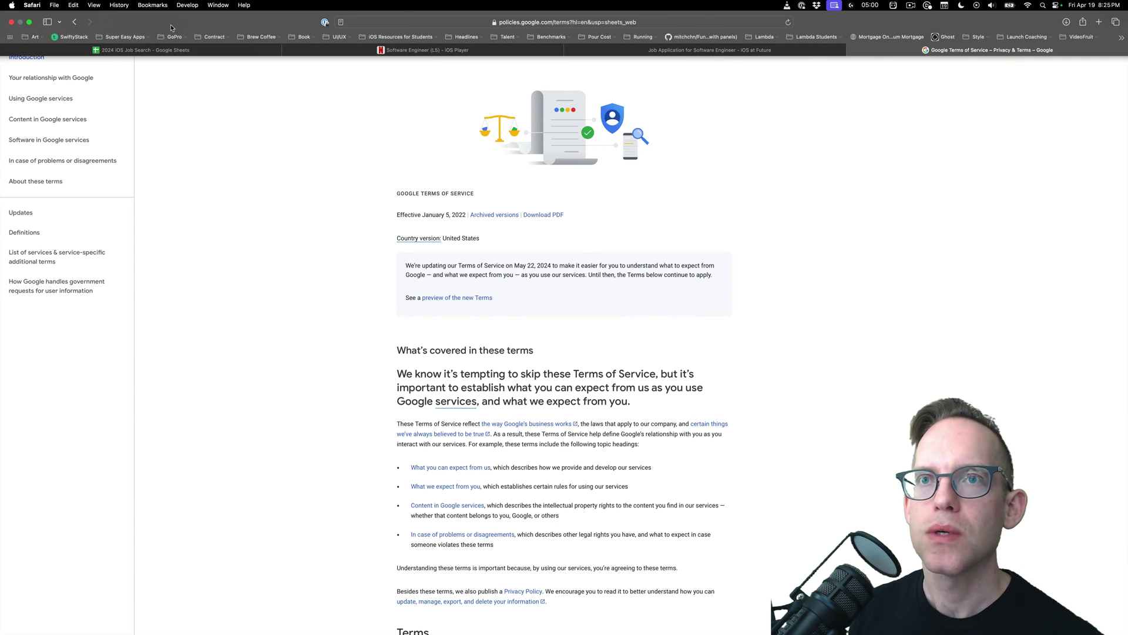
click(253, 50)
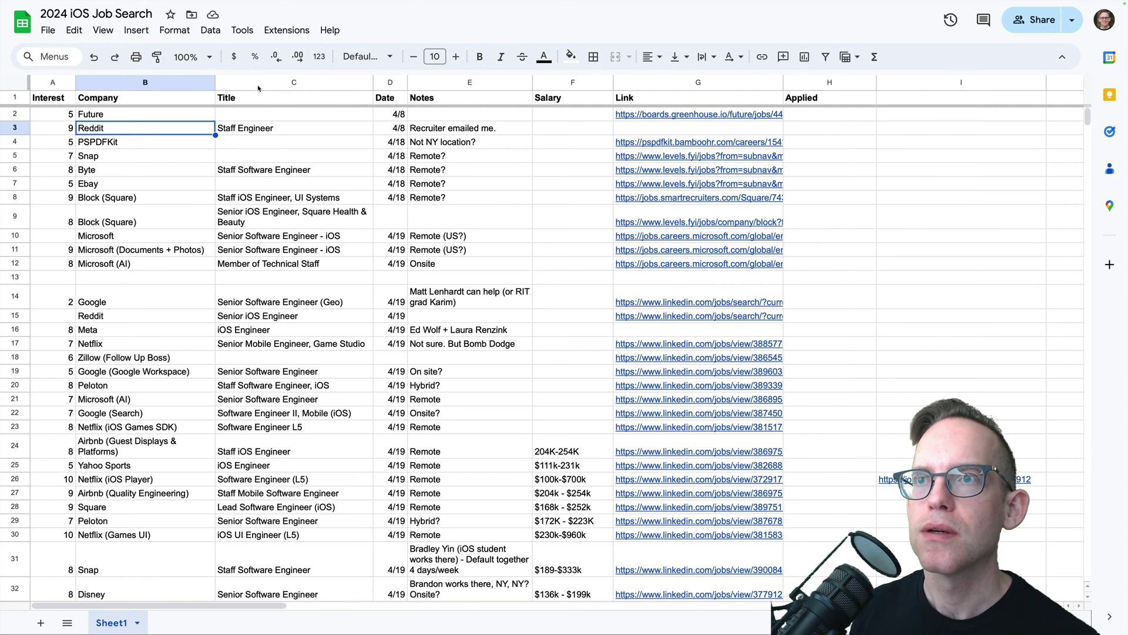
- Search the Help menu for 'sort' and maximize the spreadsheet window
click(330, 30)
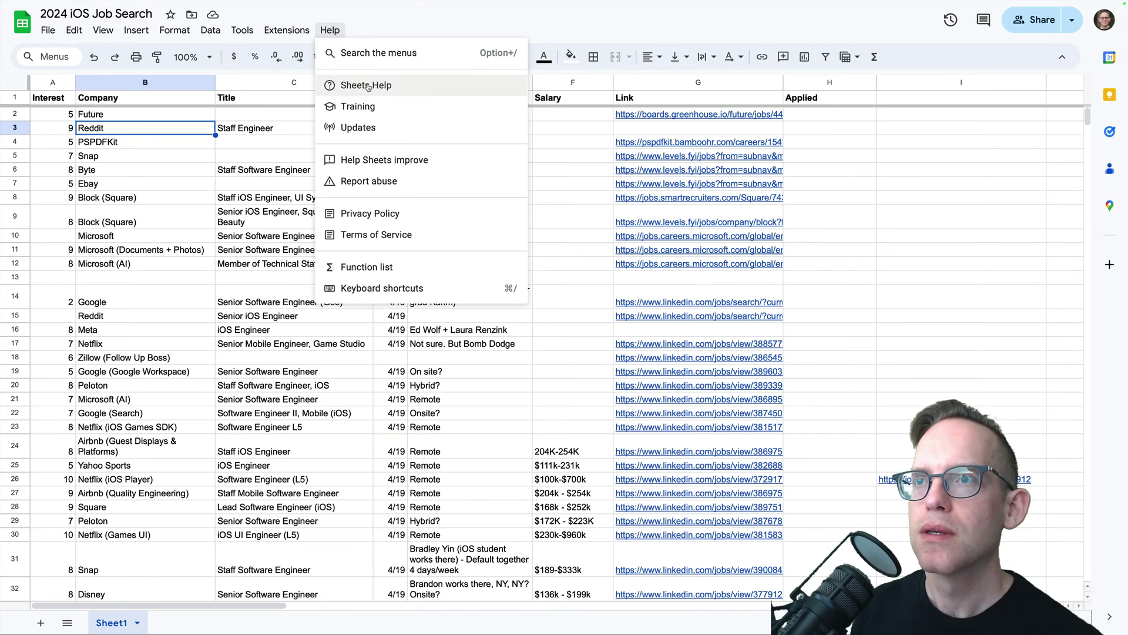
click(373, 56)
text(sort)
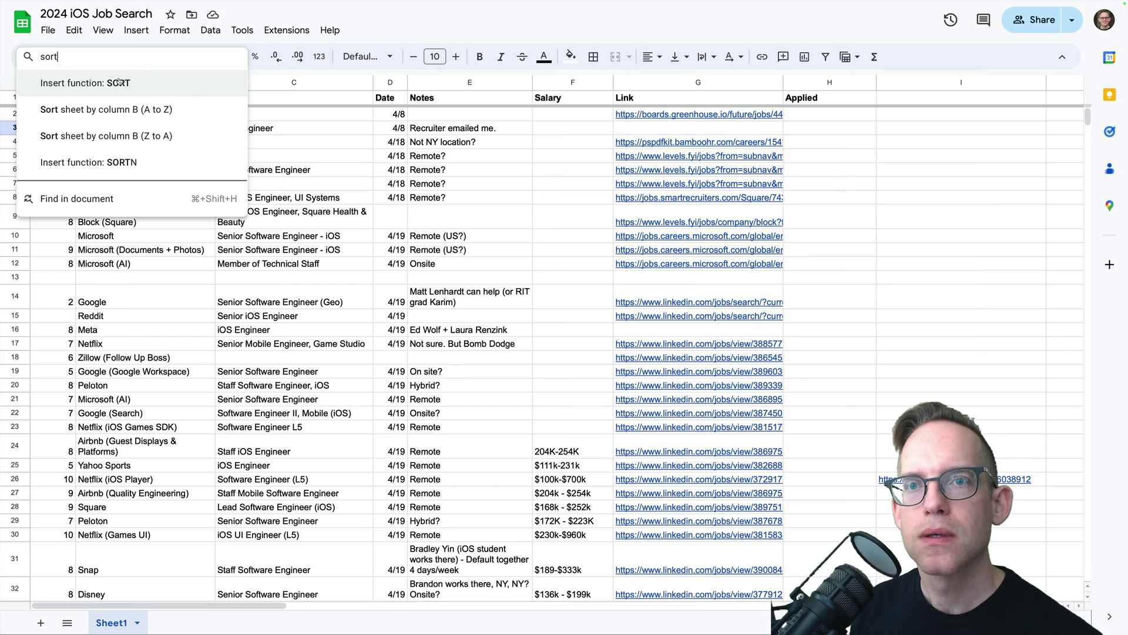
key(Escape)
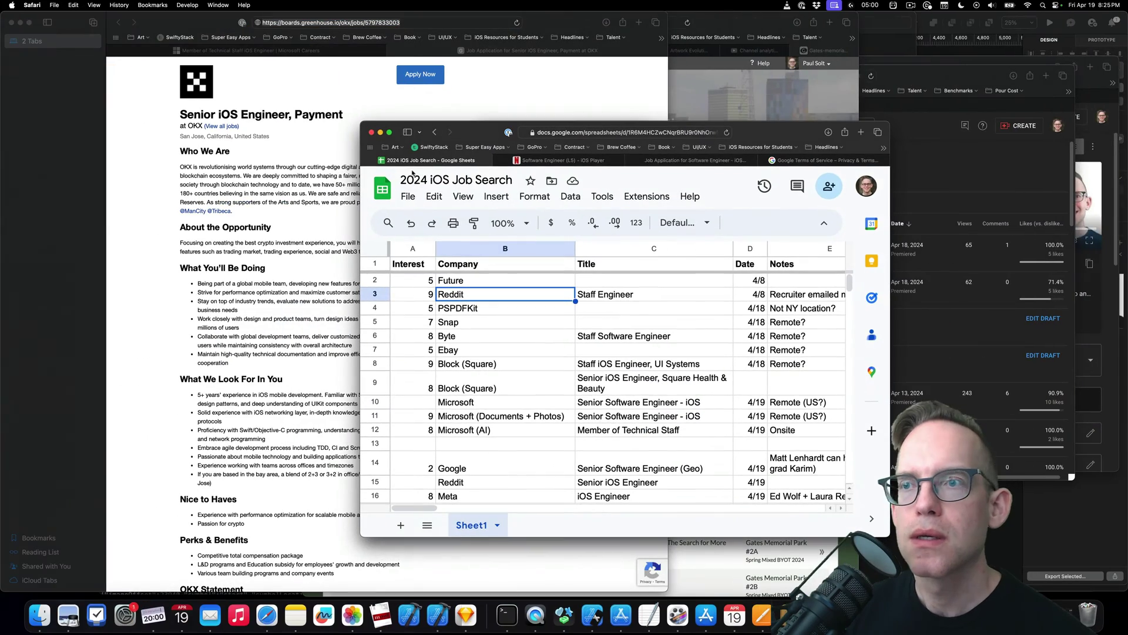
click(389, 132)
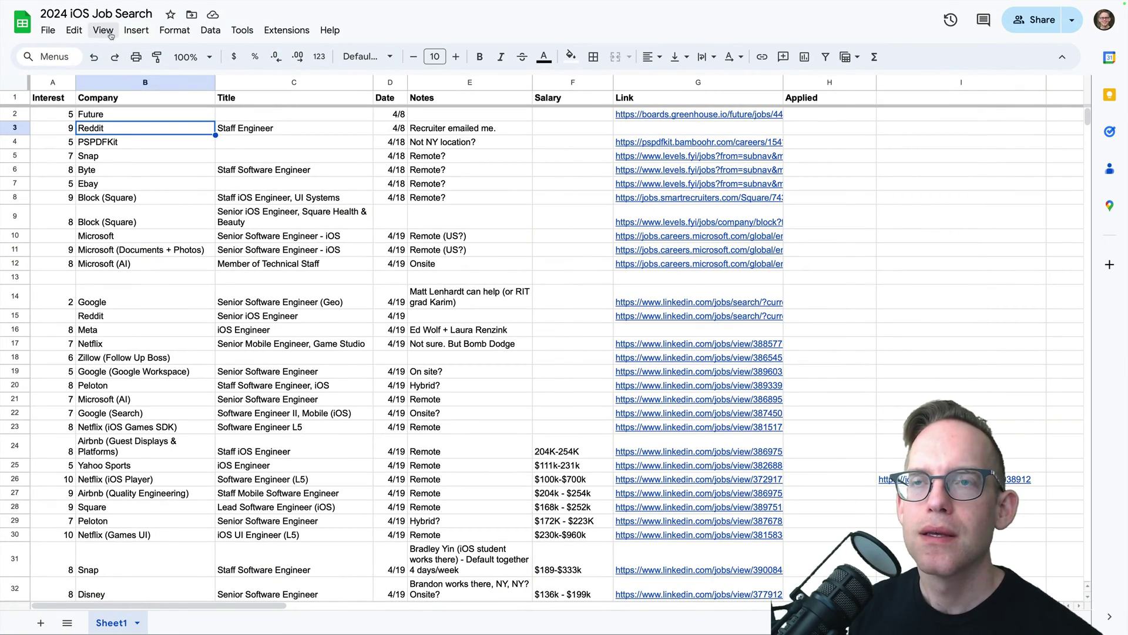
- Sort the sheet by Interest column A, Z to A, putting the 10-rated Netflix roles first
click(246, 32)
mouse_move(219, 31)
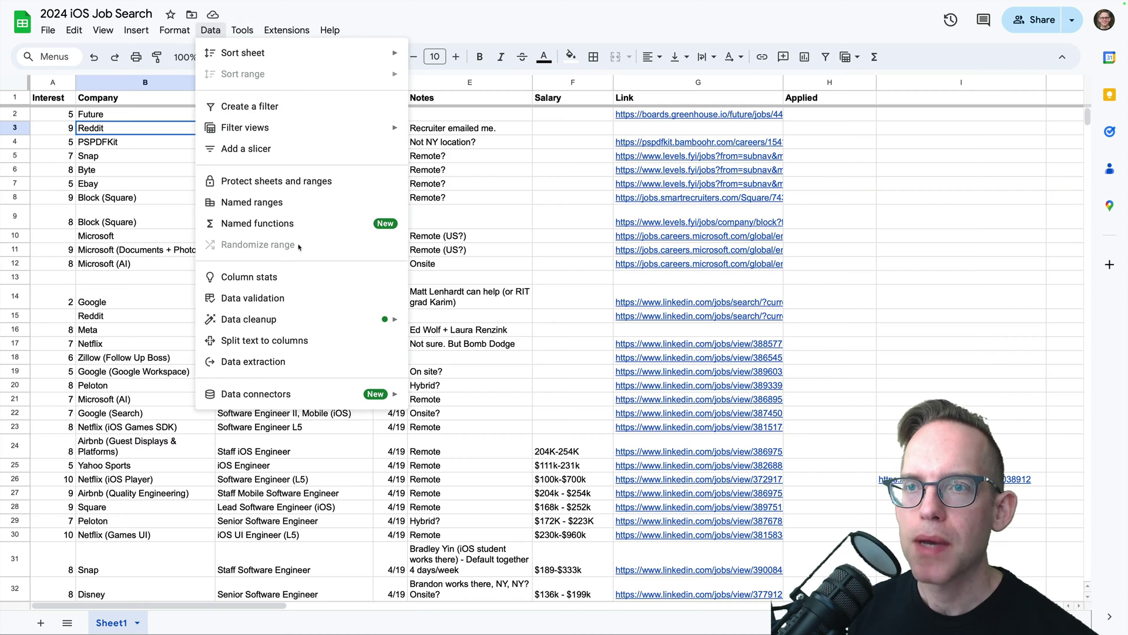
mouse_move(245, 56)
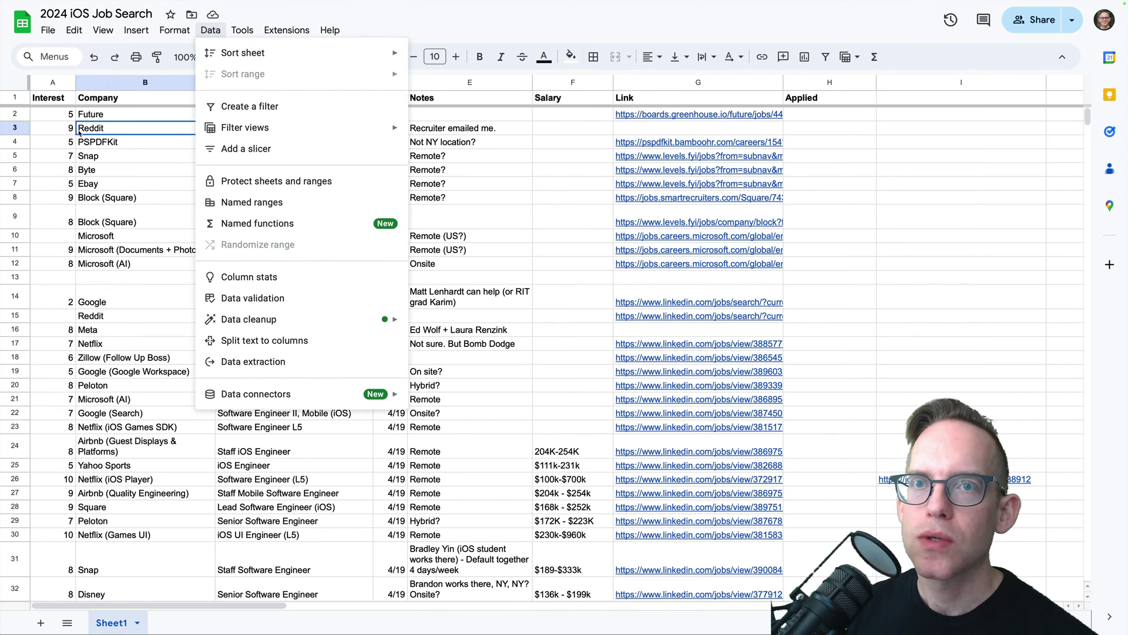
click(79, 133)
click(56, 98)
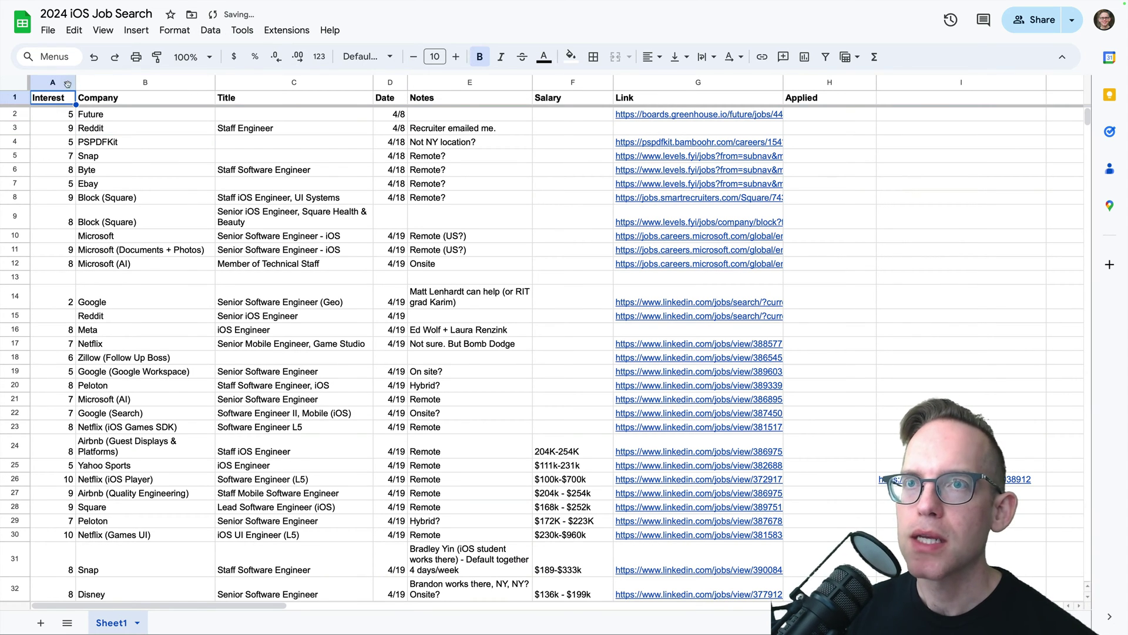
click(210, 30)
mouse_move(193, 30)
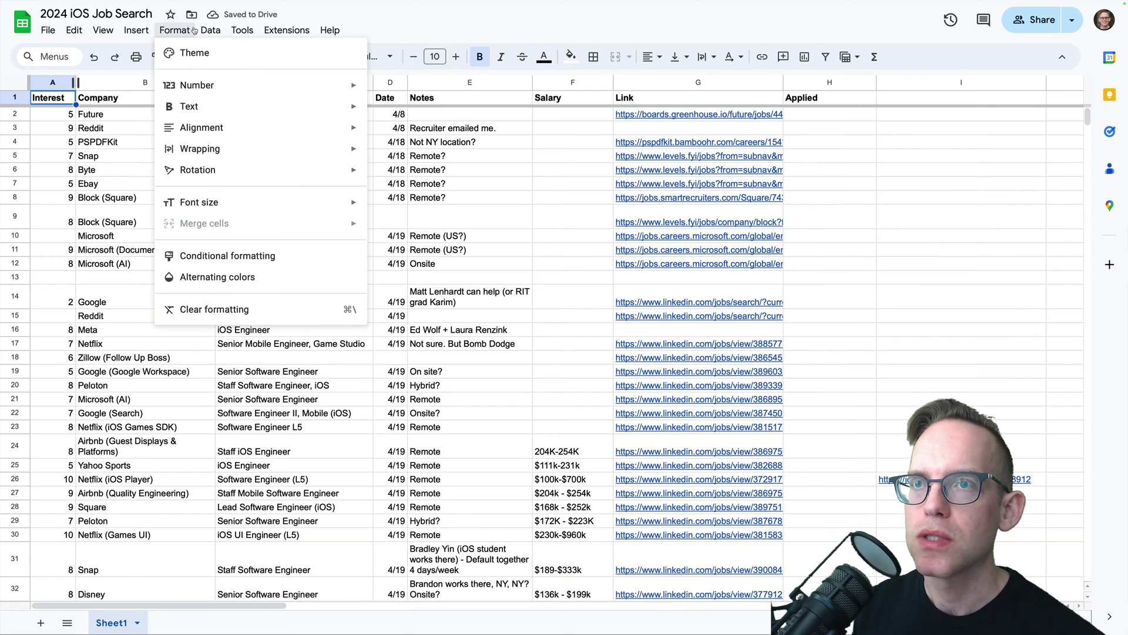
mouse_move(369, 56)
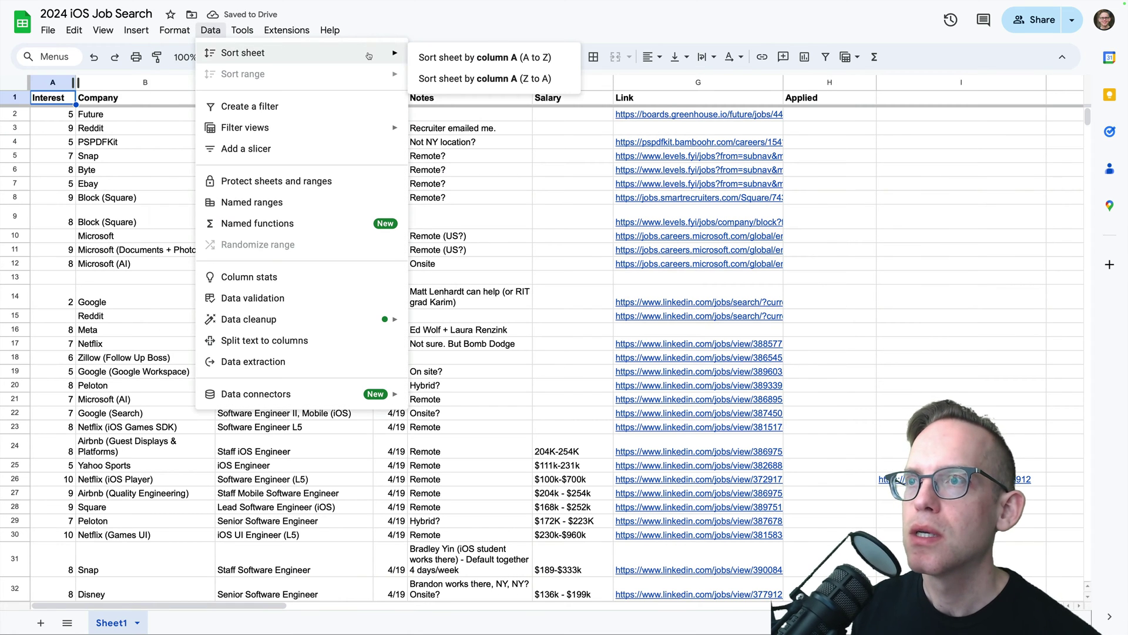
click(493, 78)
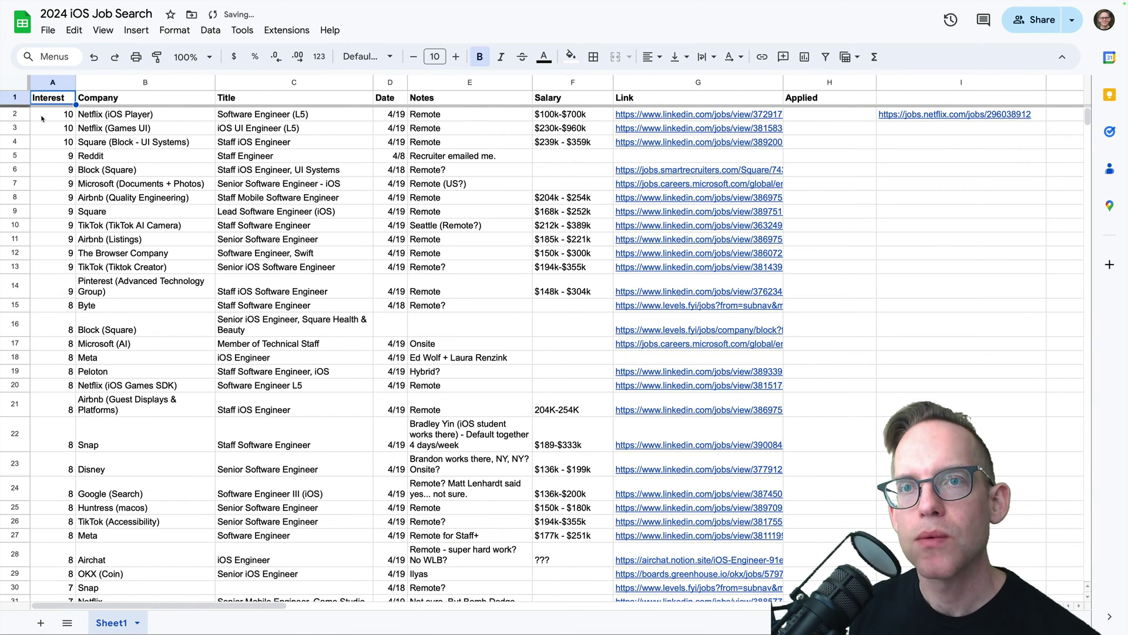
click(79, 116)
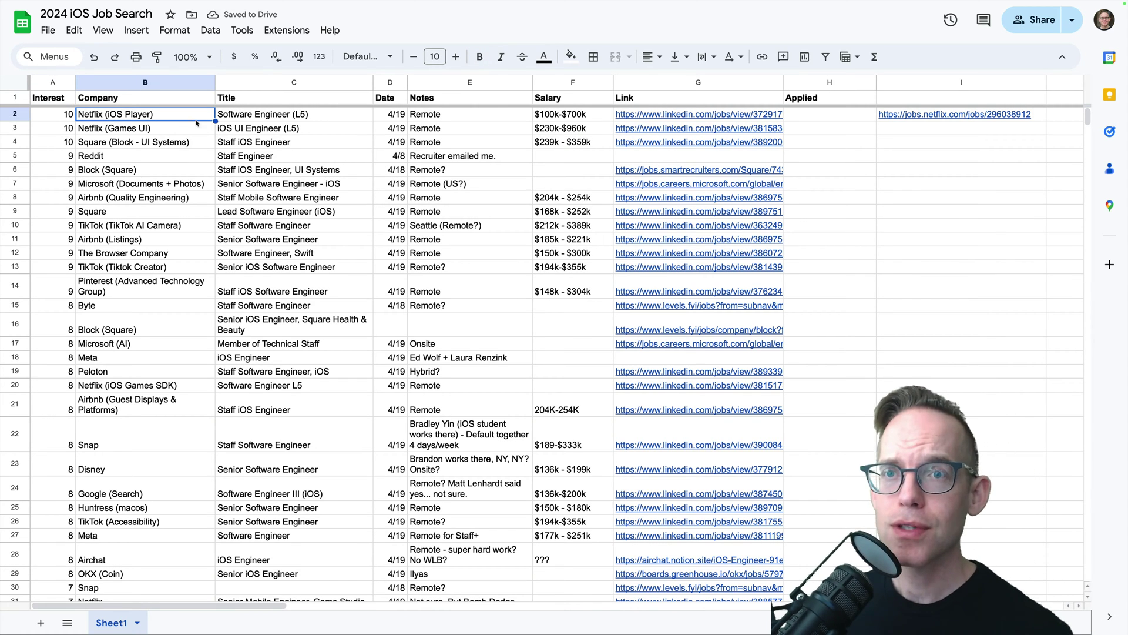
- Open the top Netflix iOS Player job's LinkedIn link and look over its header
click(693, 117)
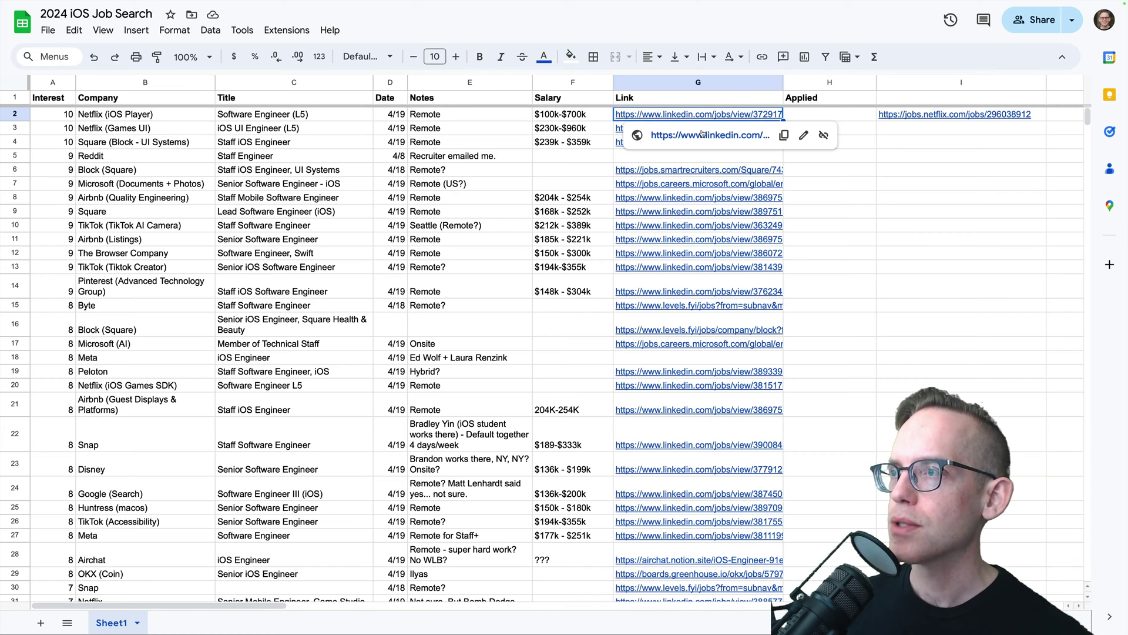
click(703, 134)
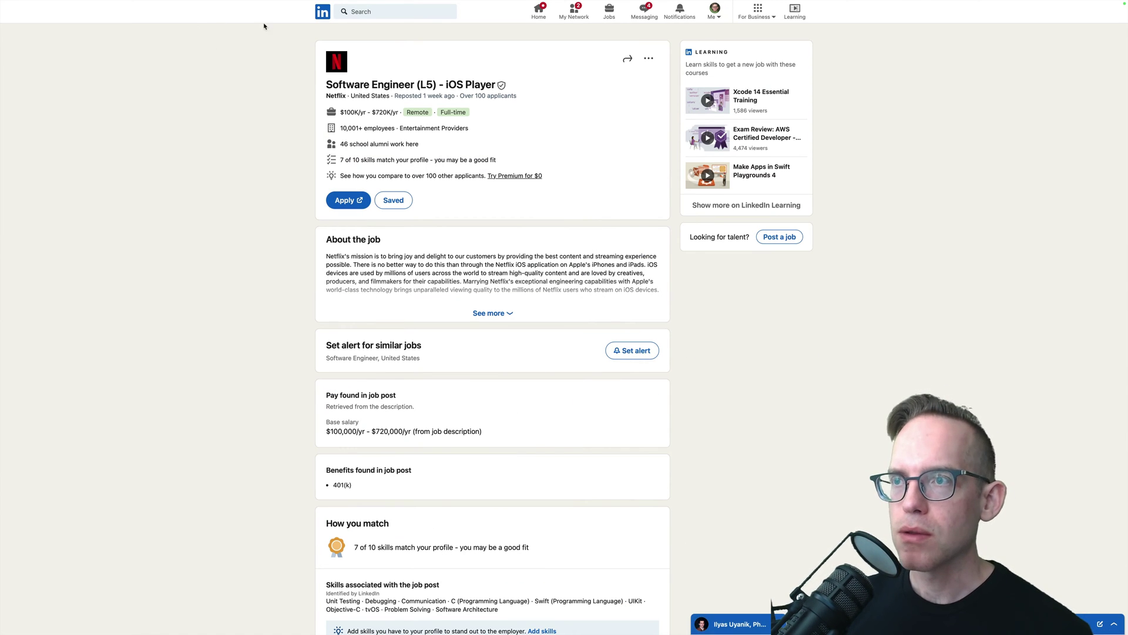
triple_click(488, 93)
double_click(488, 94)
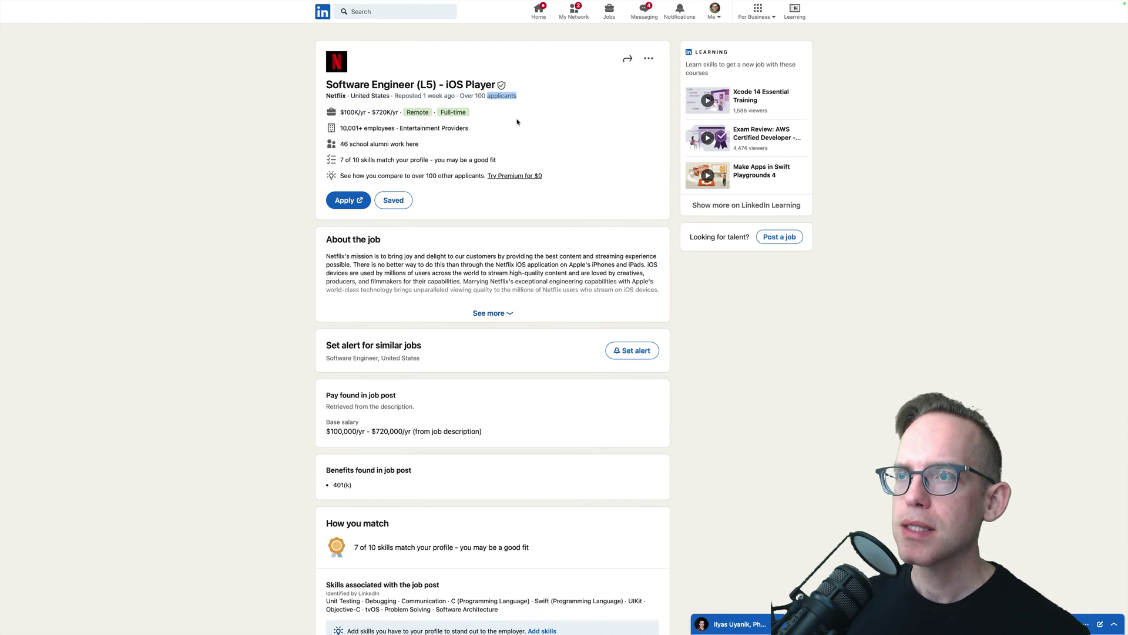
double_click(408, 95)
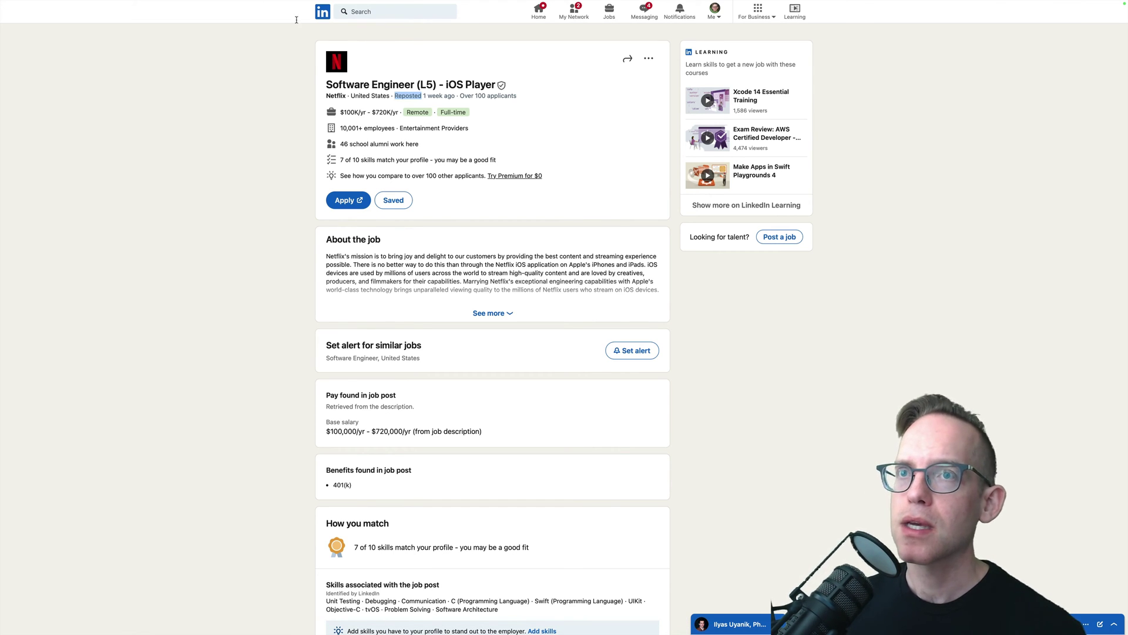
- Glance at the Netflix people search, then read the full iOS Player job description
mouse_move(253, 2)
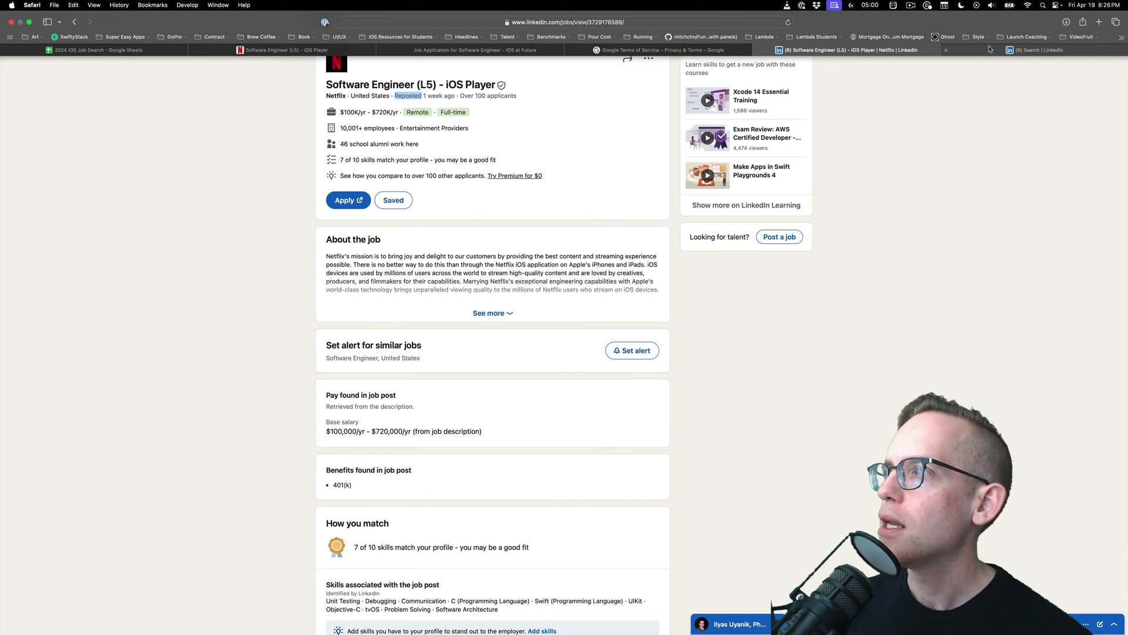
click(1035, 50)
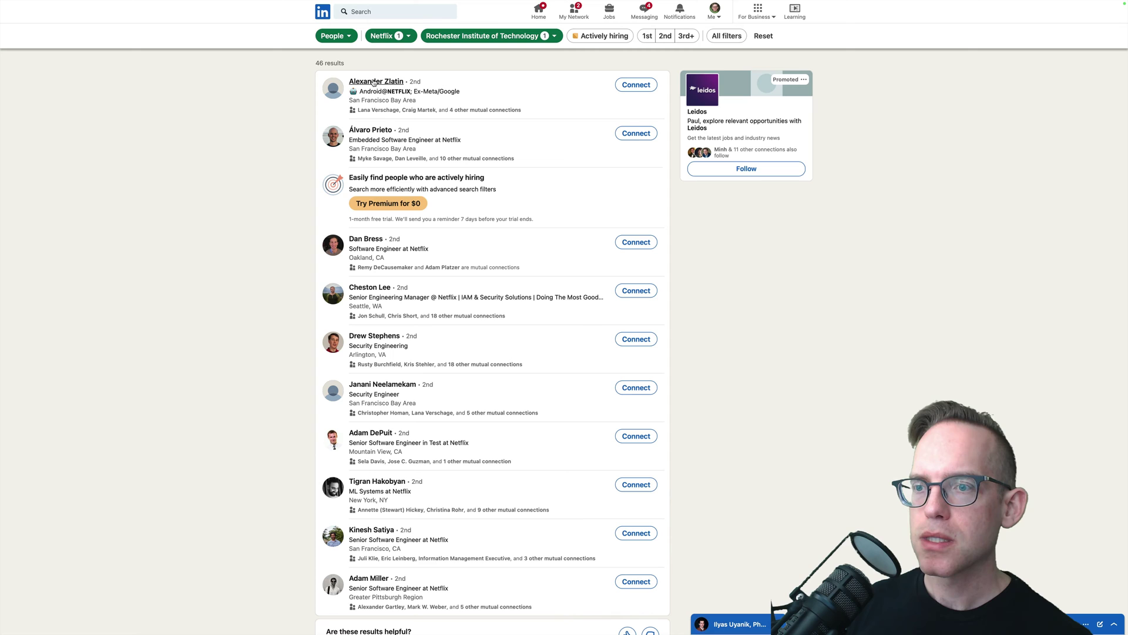
mouse_move(529, 1)
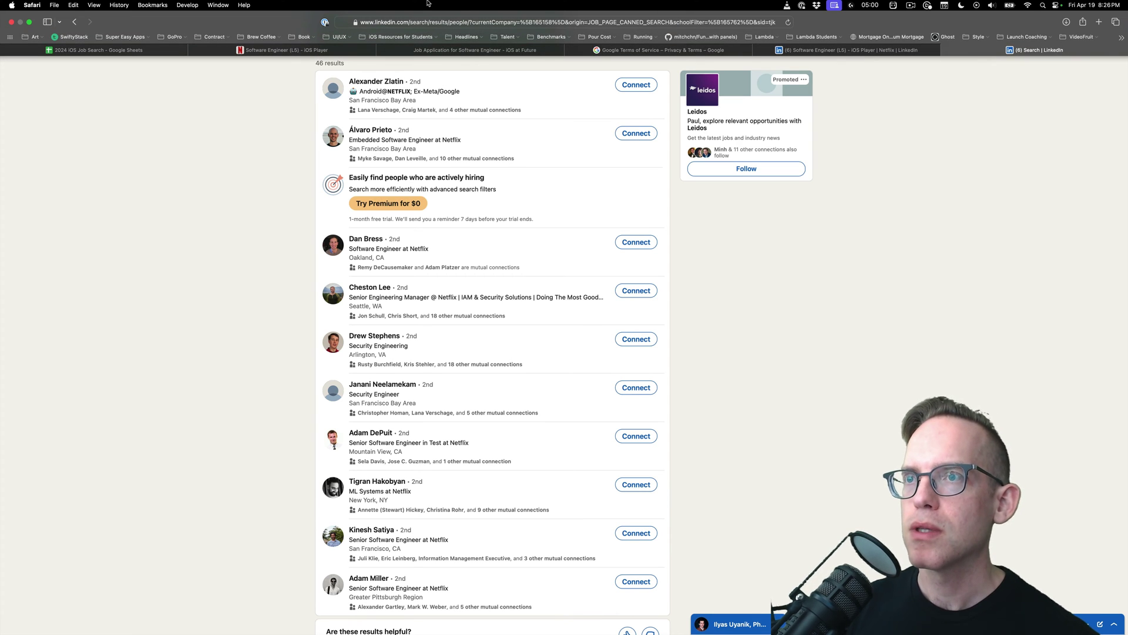
click(875, 52)
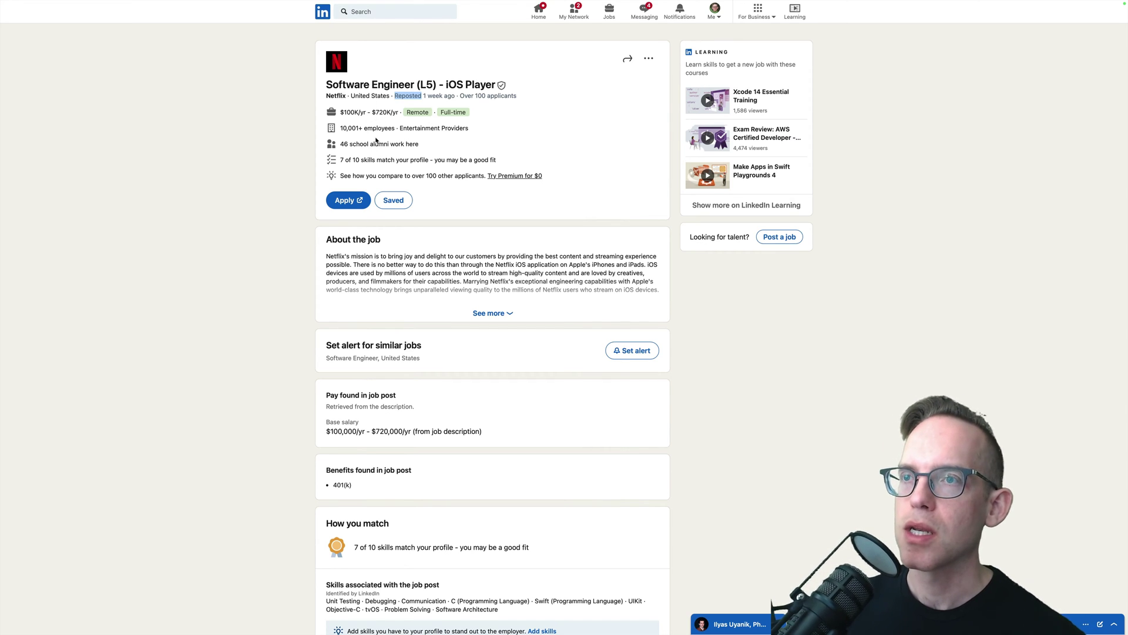
mouse_move(521, 5)
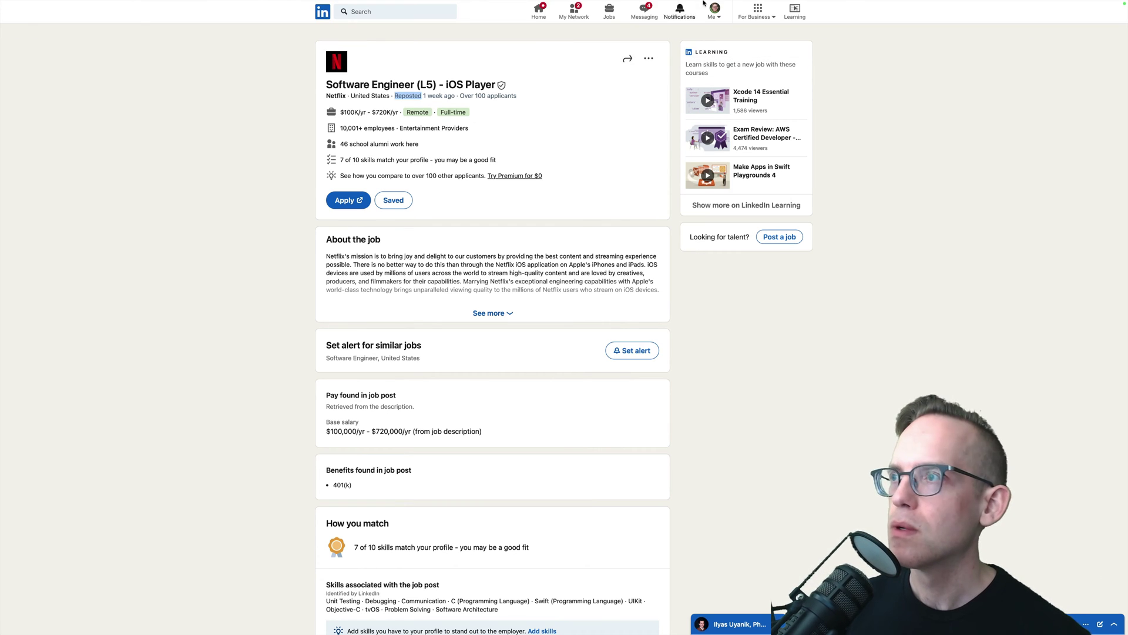
mouse_move(704, 3)
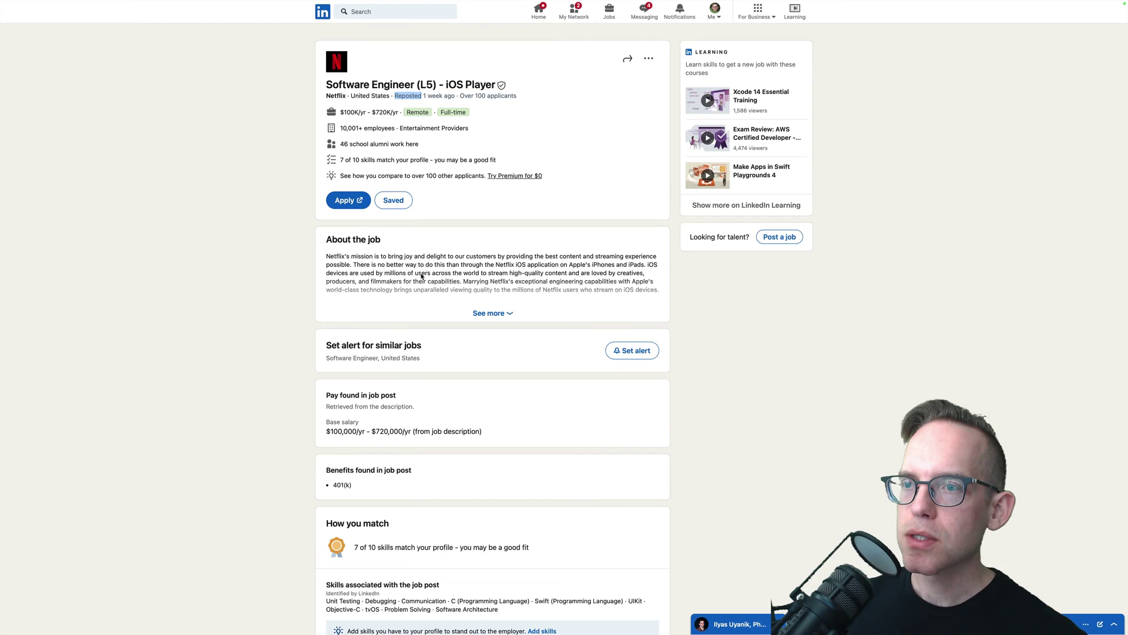
click(492, 313)
scroll(491, 313, down, 2)
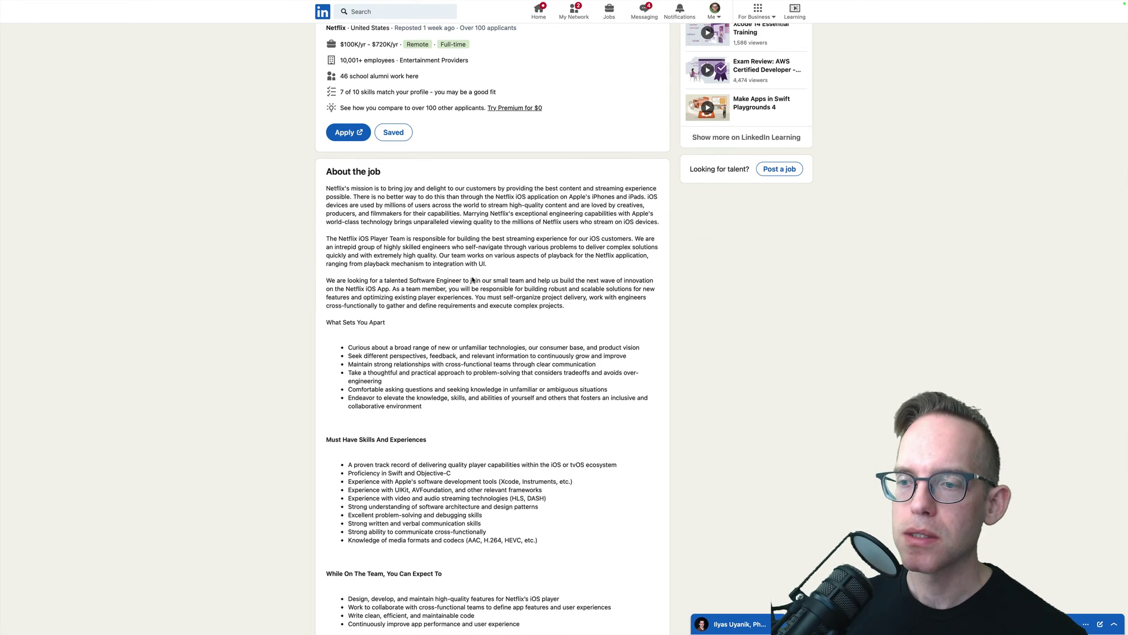
scroll(472, 280, up, 2)
- Open the Netflix iOS UI Engineer (L5) Games UI link from cell G3
mouse_move(342, 3)
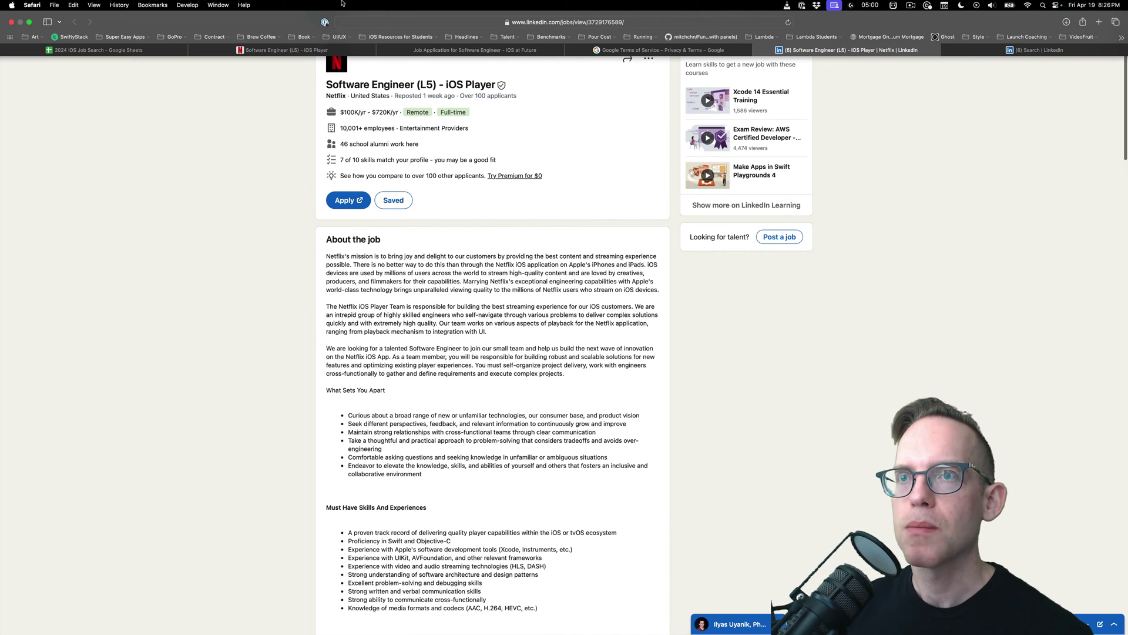
mouse_move(285, 50)
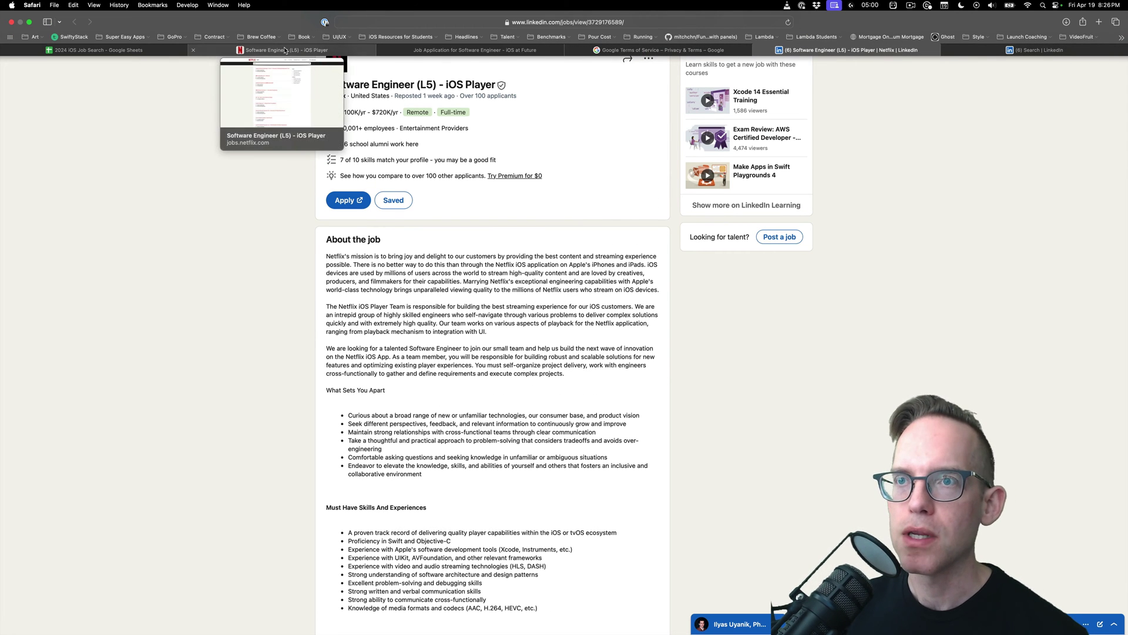
click(124, 51)
click(202, 124)
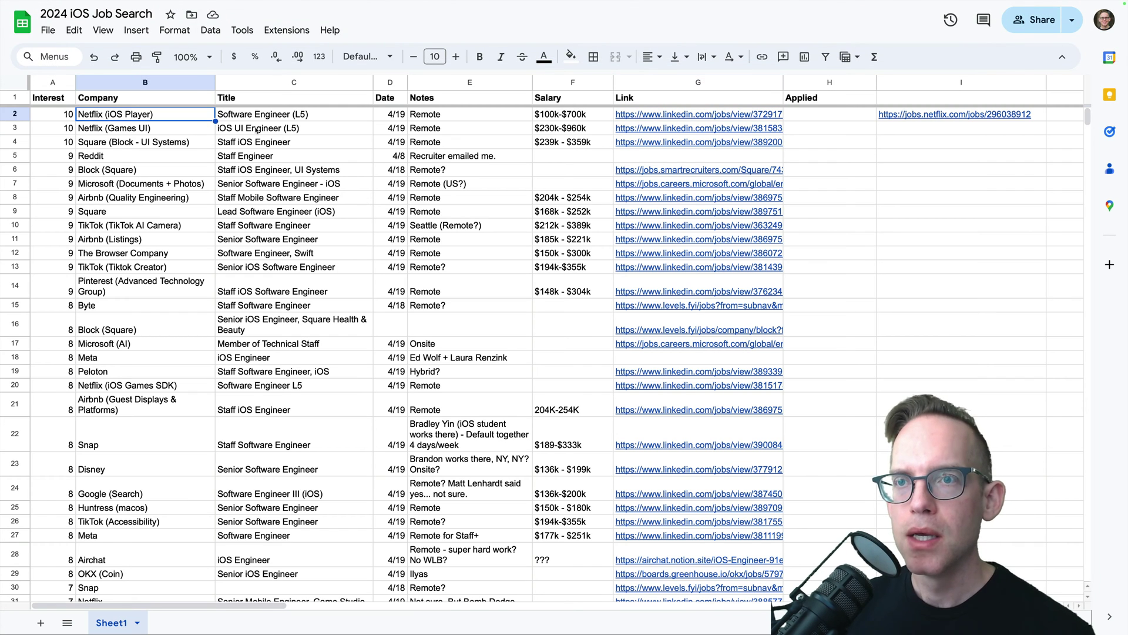
click(330, 132)
click(638, 133)
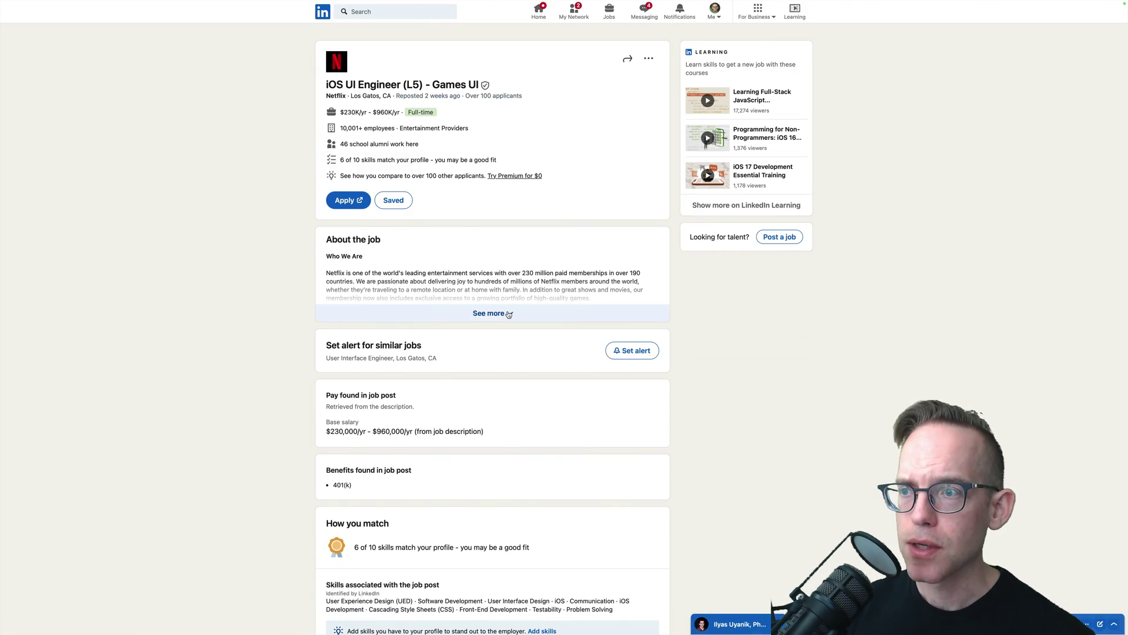
- Expand and scroll through the Games UI job description, then return to the spreadsheet with Cmd+1
click(507, 313)
scroll(501, 327, down, 2)
scroll(501, 327, down, 5)
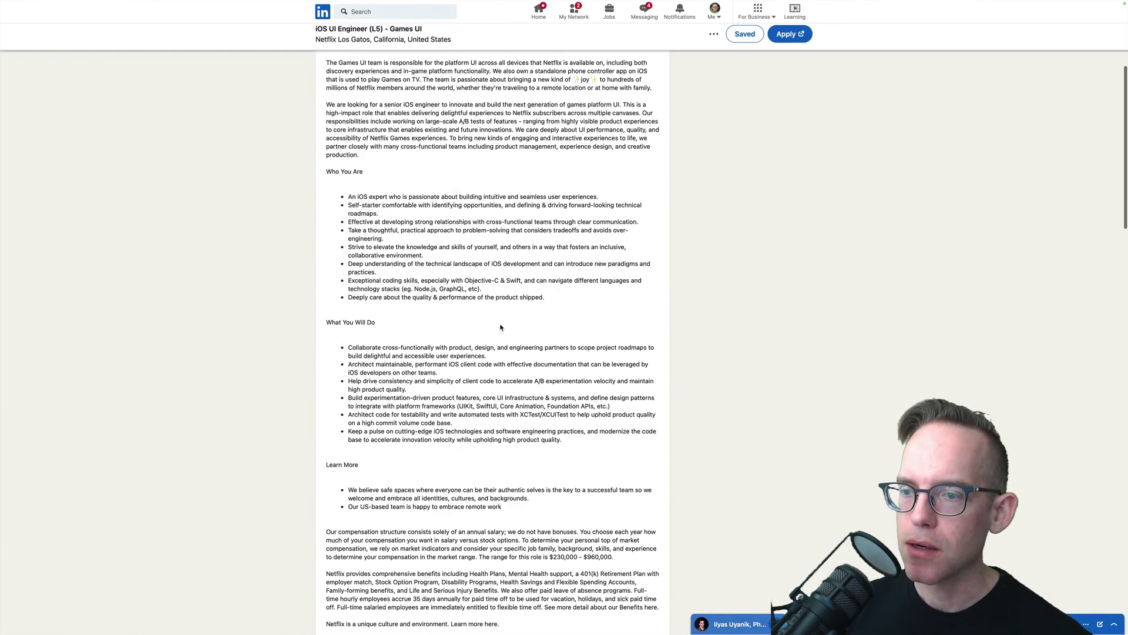
scroll(500, 325, up, 7)
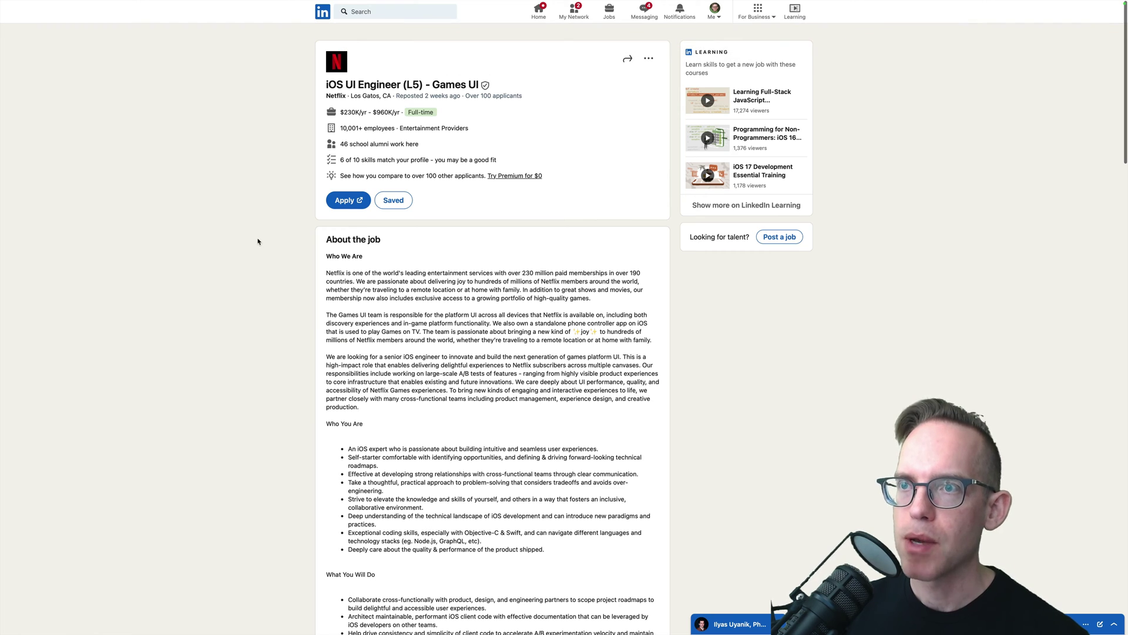
key(super+1)
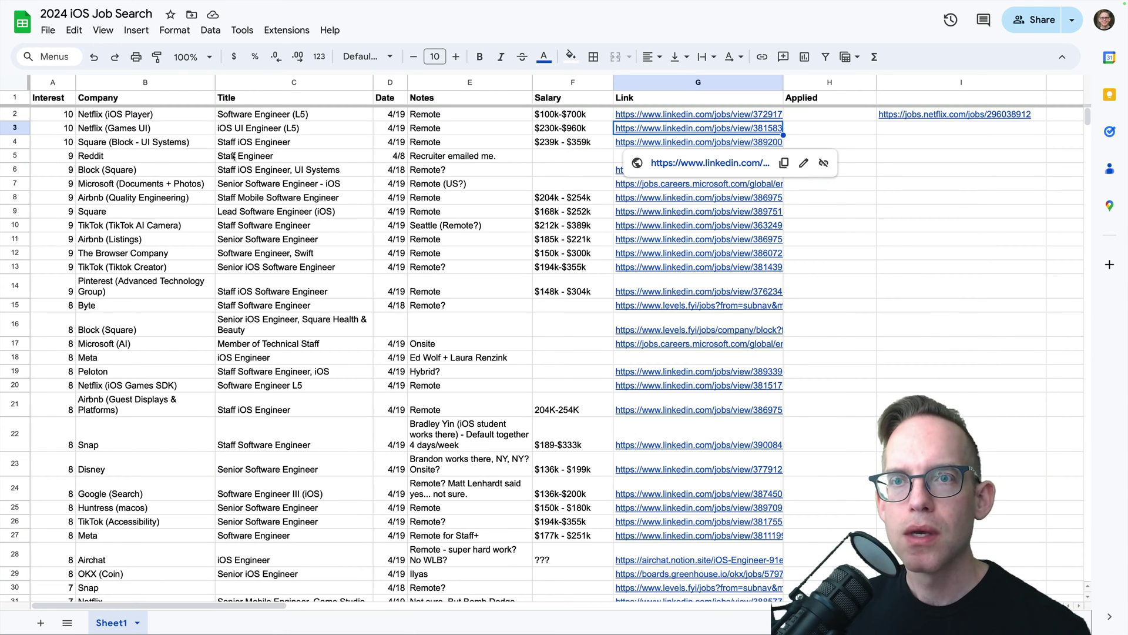
click(158, 157)
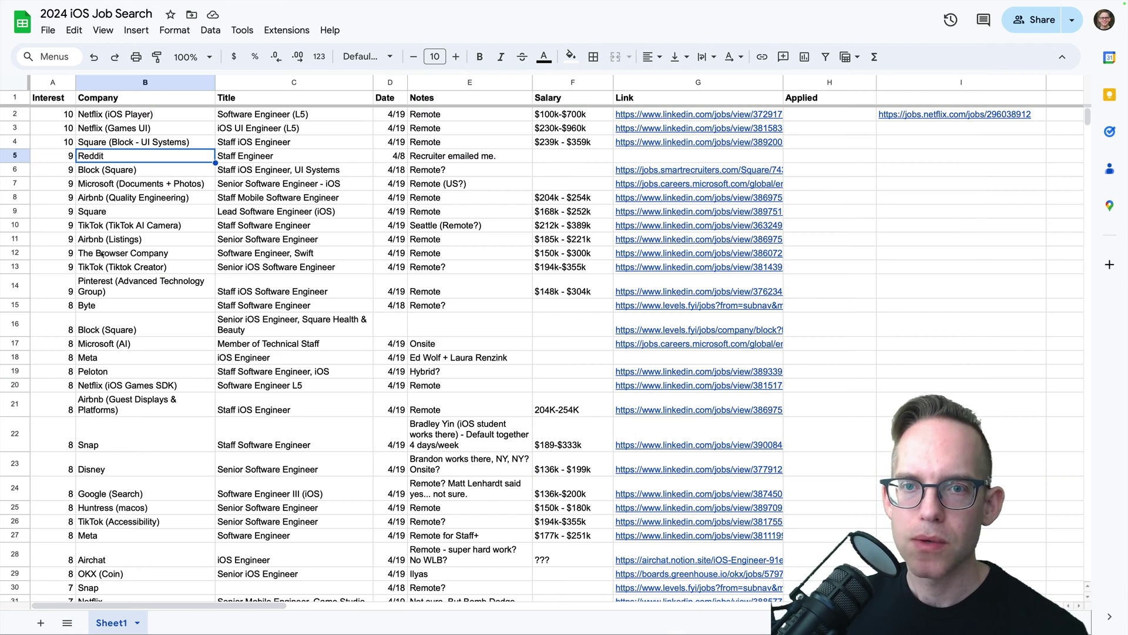
click(86, 290)
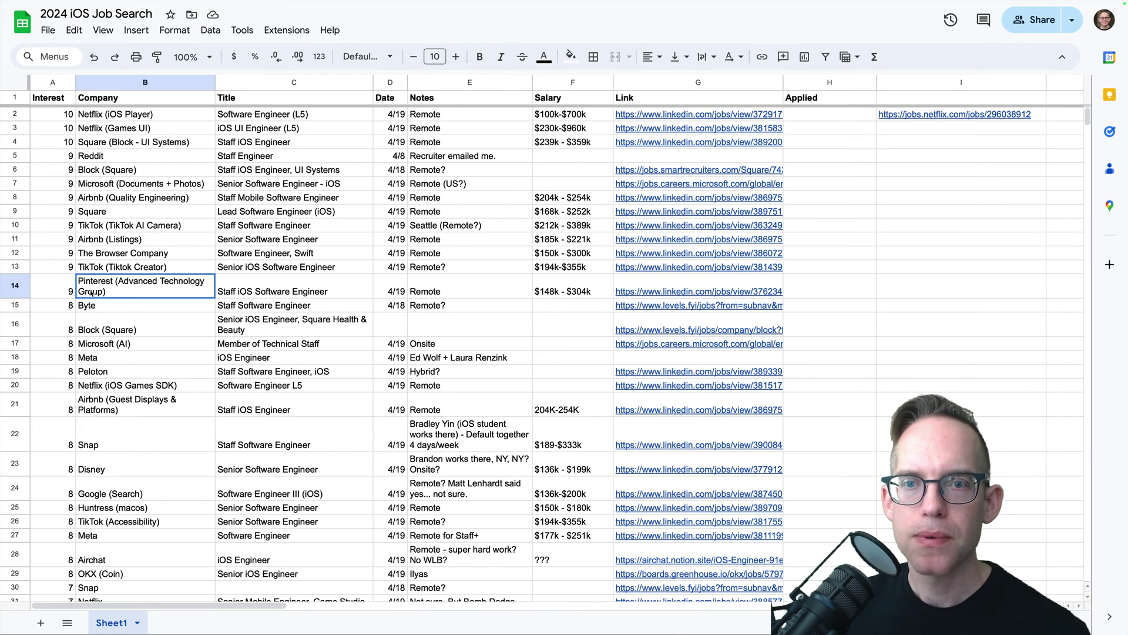
shift+click(104, 116)
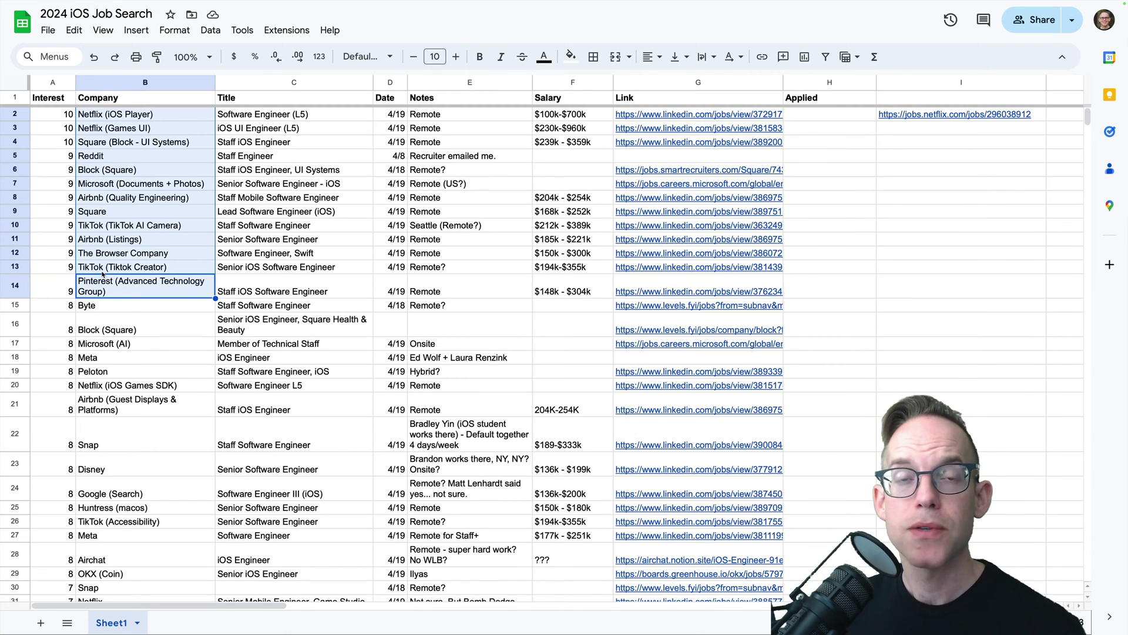
key(Down)
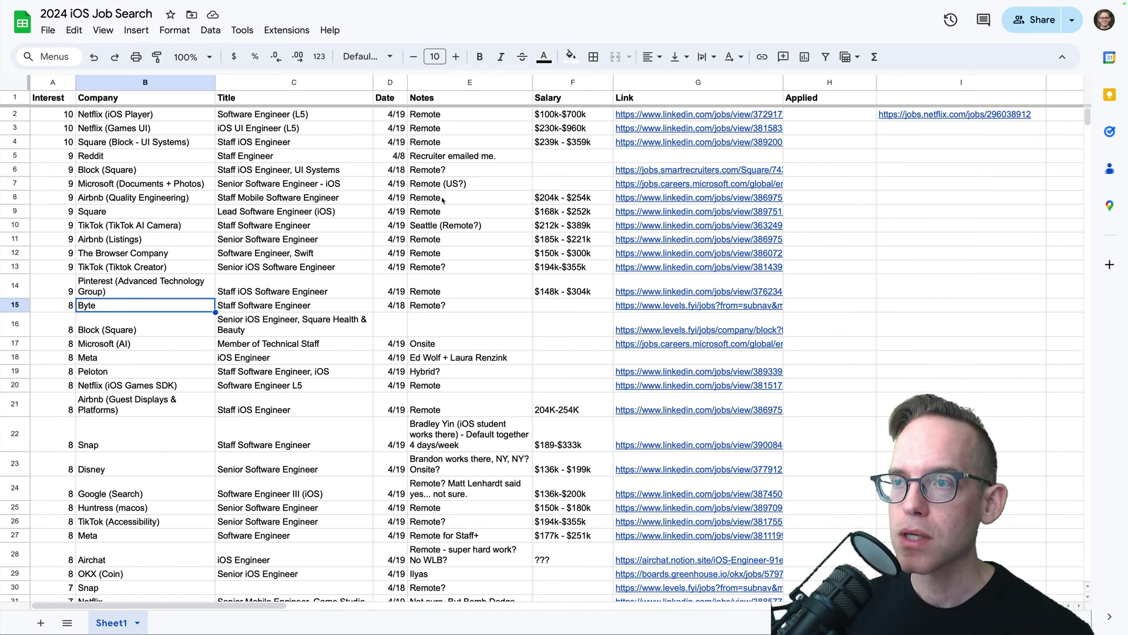
click(440, 225)
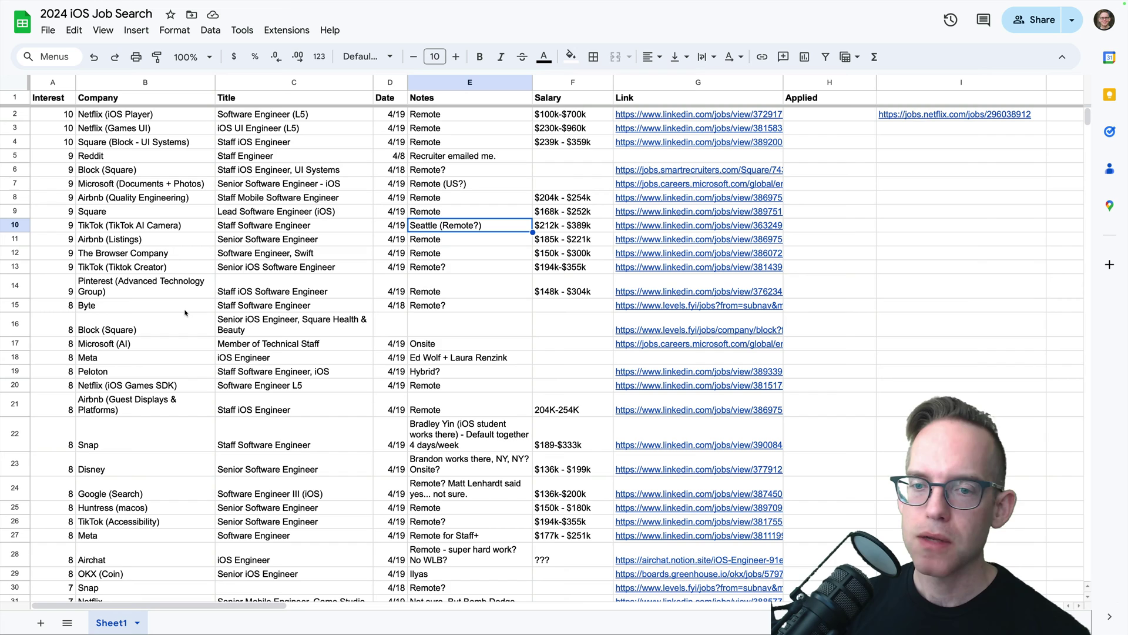
scroll(168, 379, down, 10)
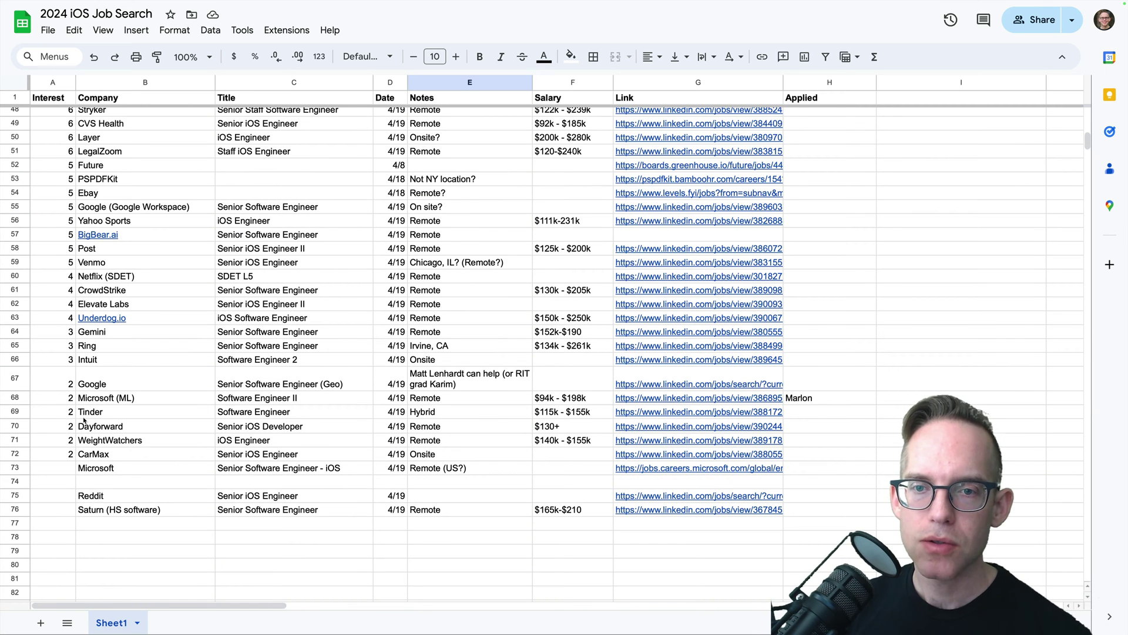
click(61, 388)
shift+click(423, 452)
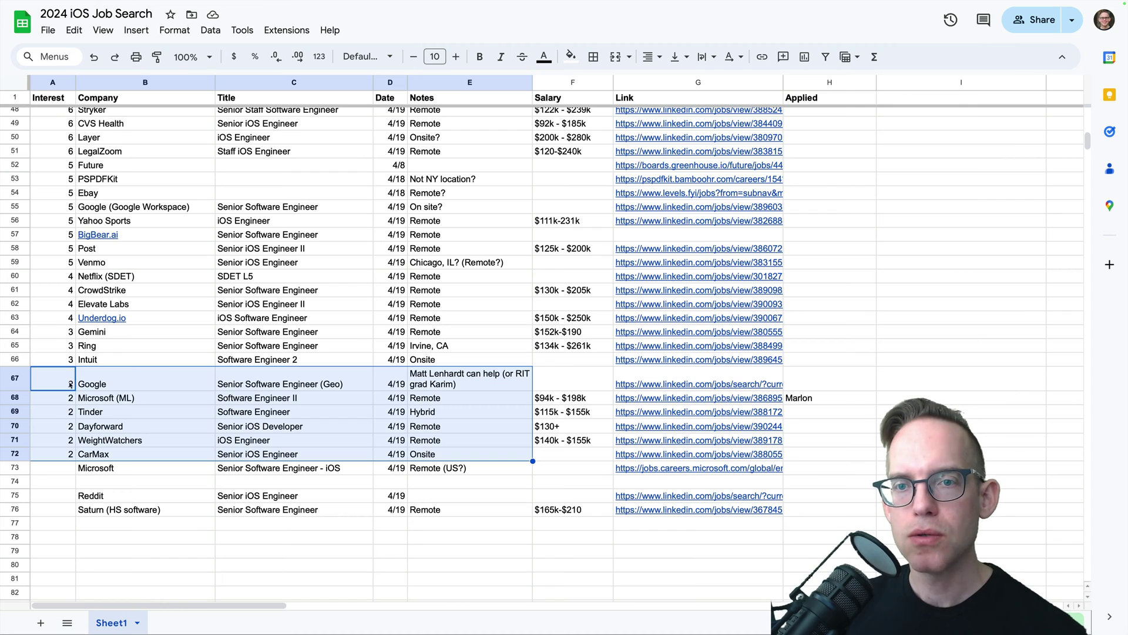
click(62, 332)
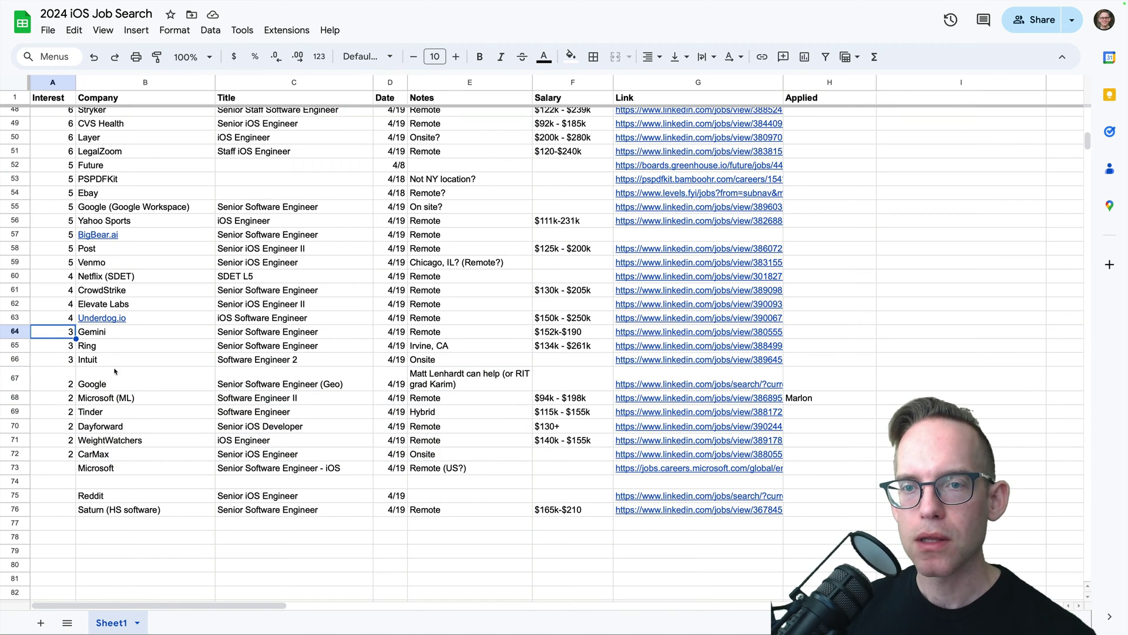
shift+click(441, 460)
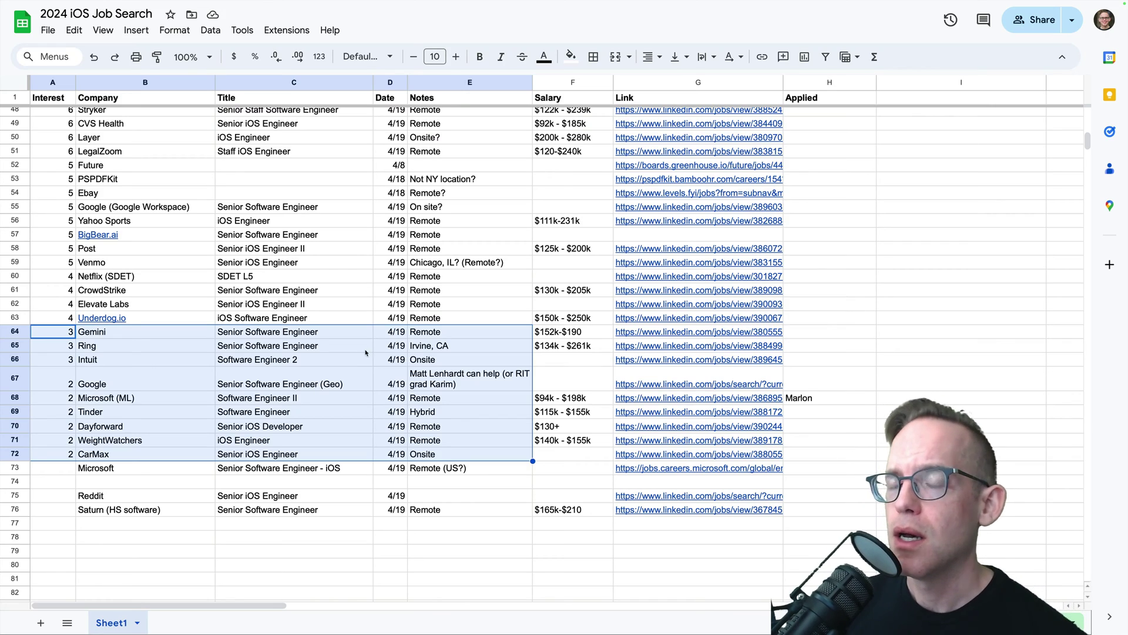
scroll(364, 352, up, 5)
scroll(364, 351, up, 10)
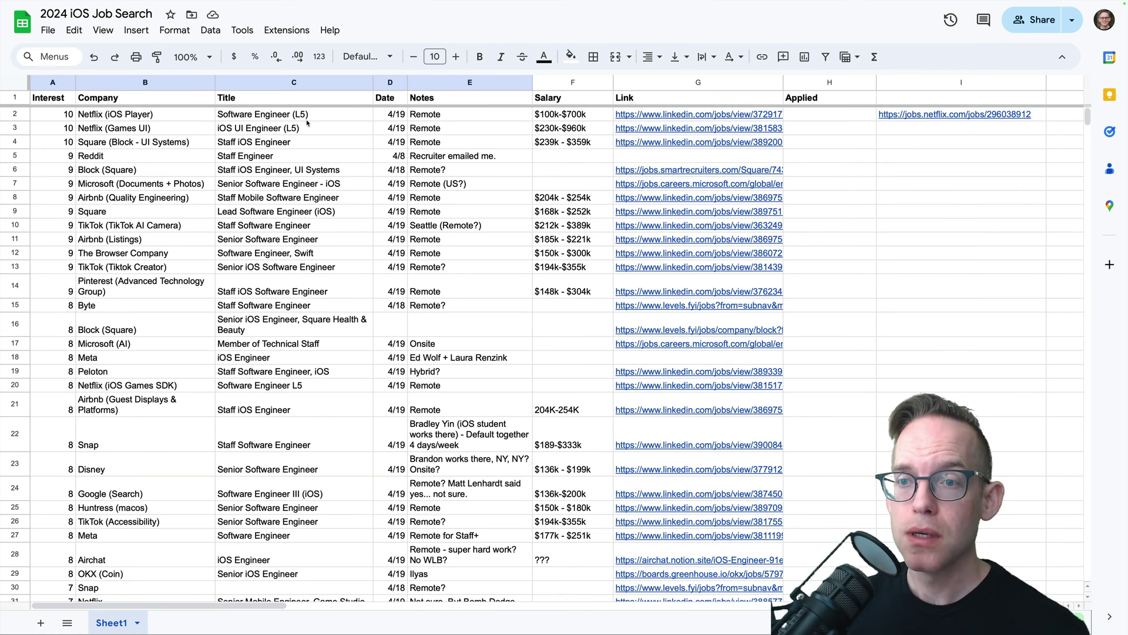
- Return to the Netflix iOS Player LinkedIn tab and go to the LinkedIn Jobs home page
mouse_move(242, 3)
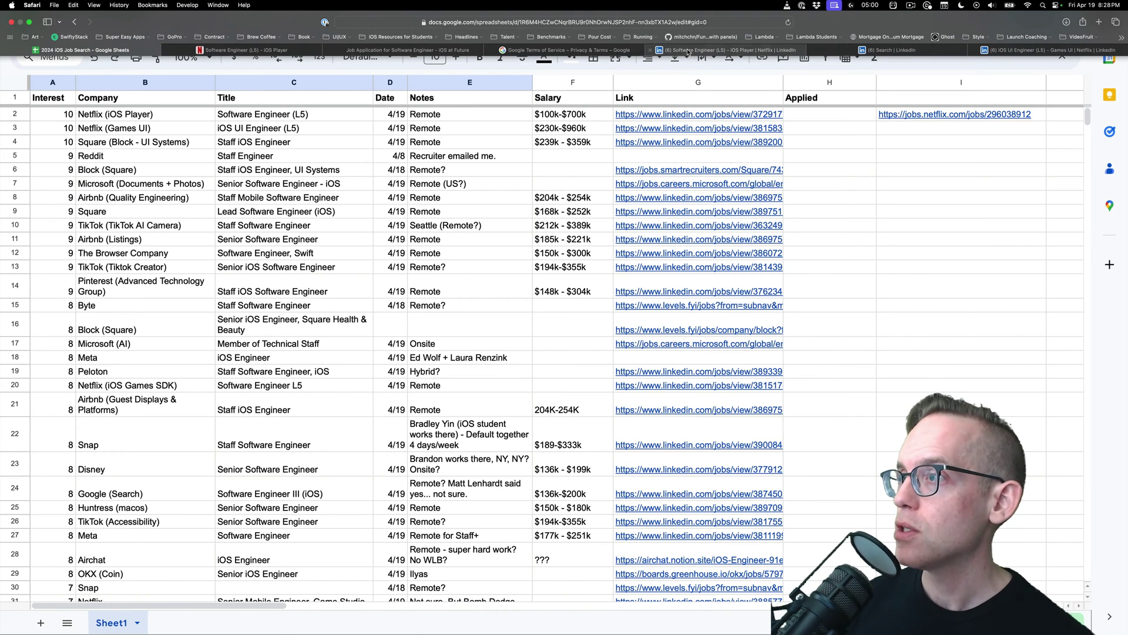
click(693, 50)
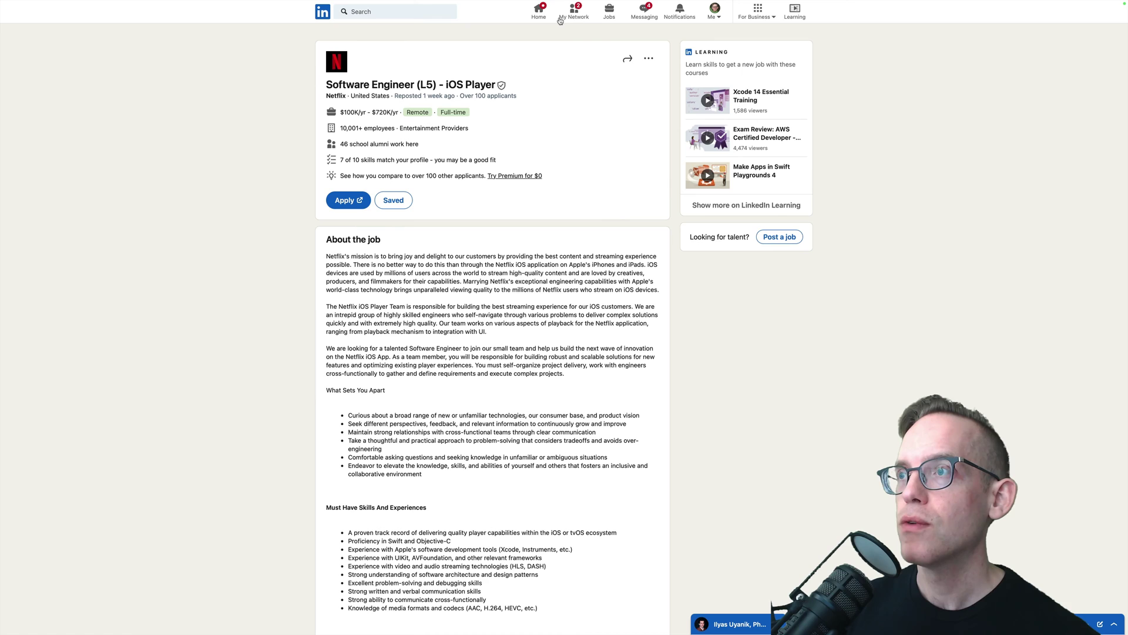
click(610, 11)
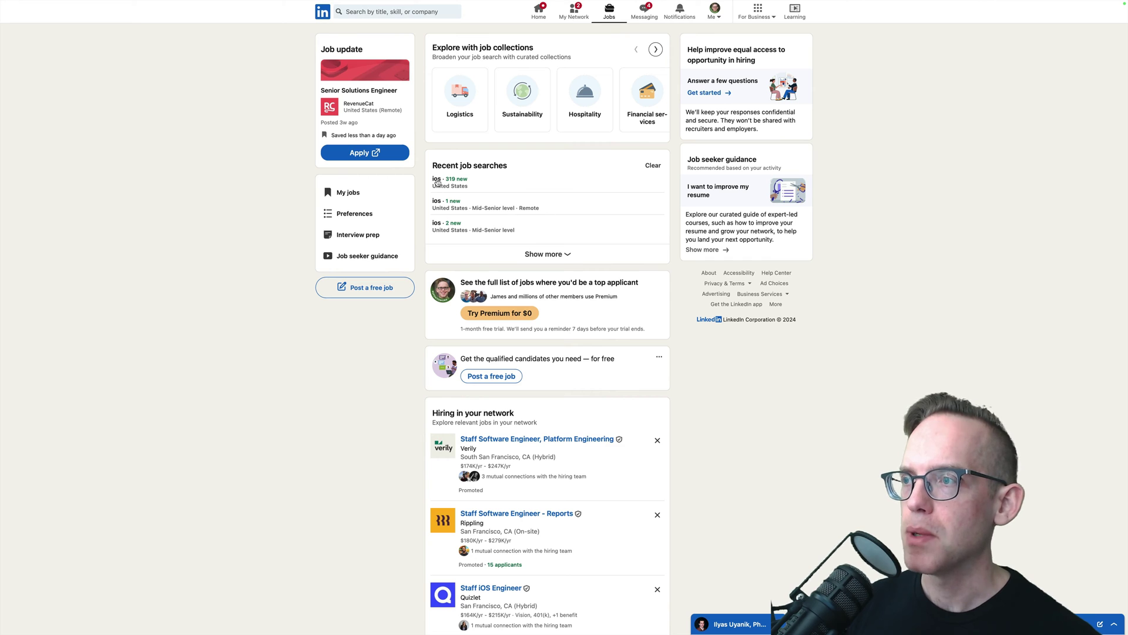
- Search LinkedIn jobs for 'ios' using the ios suggestion
click(349, 9)
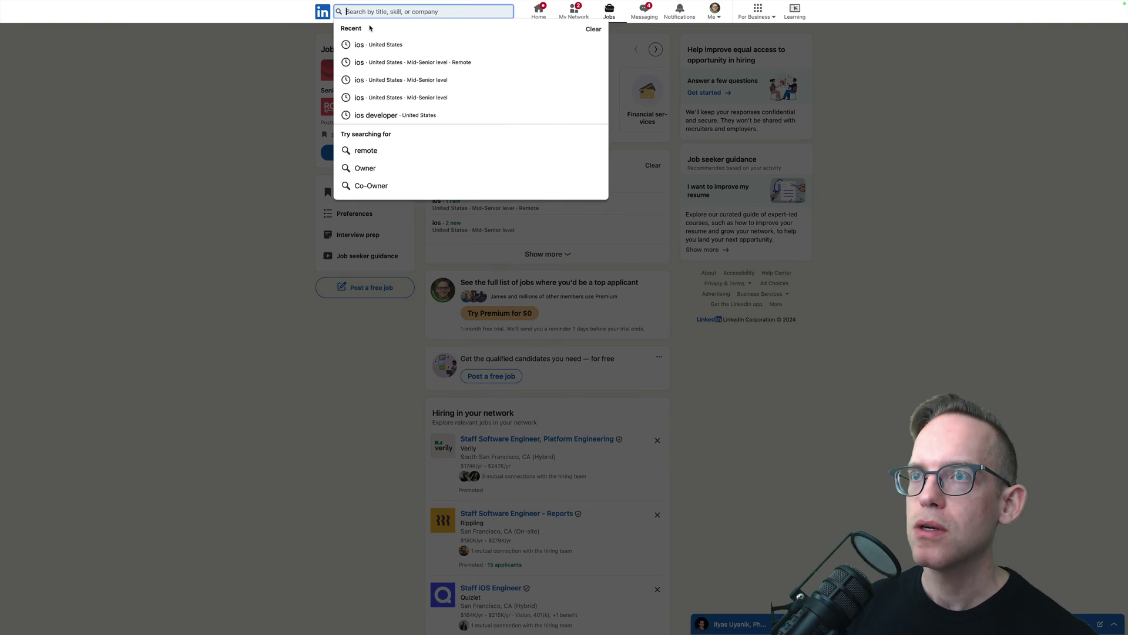
text(ios)
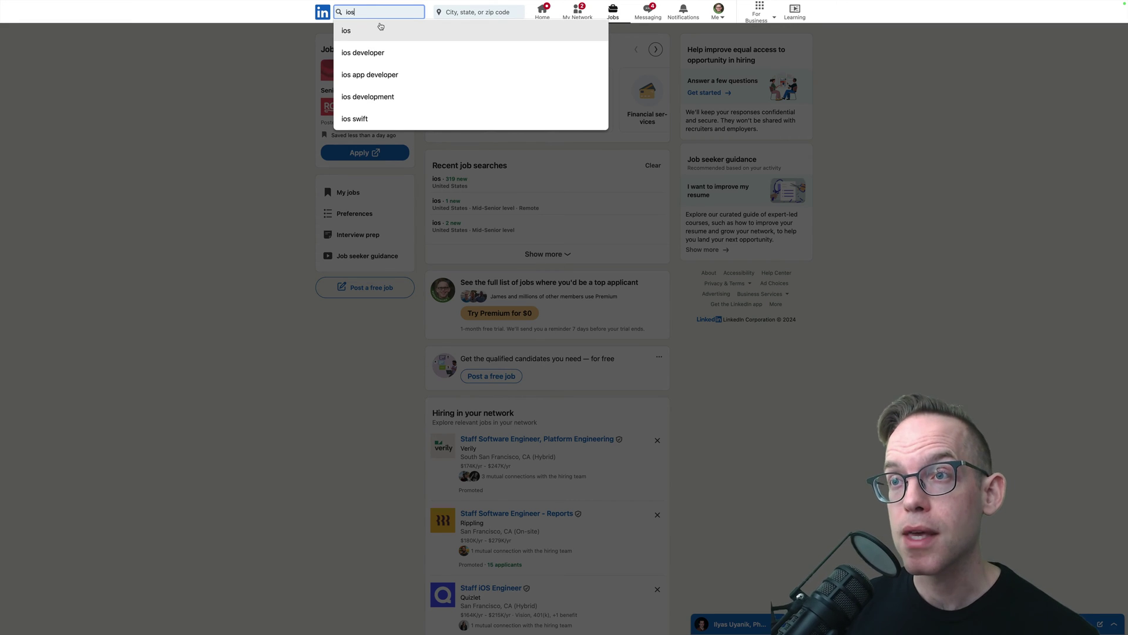
click(380, 25)
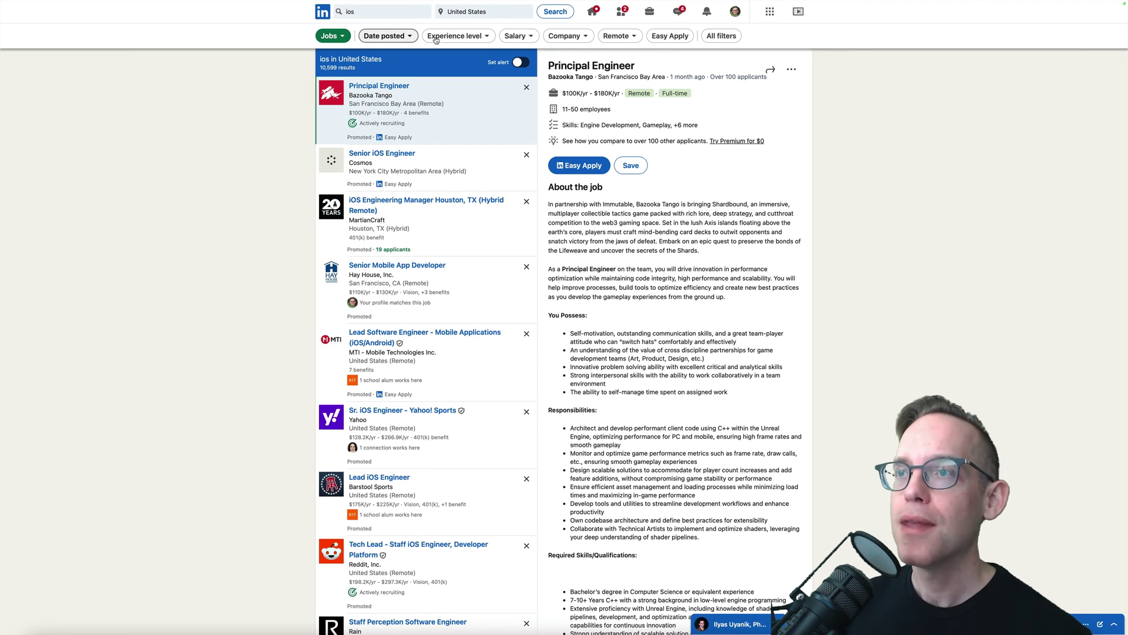
- Filter the iOS results by Experience level to Mid-Senior level roles
click(410, 36)
click(410, 36)
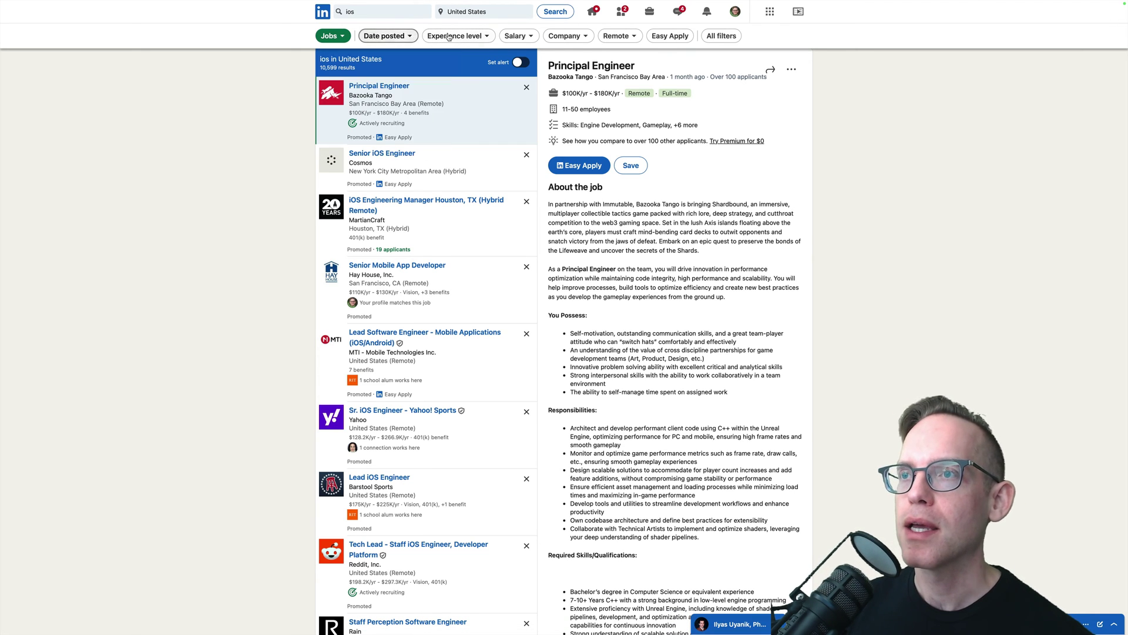
click(454, 36)
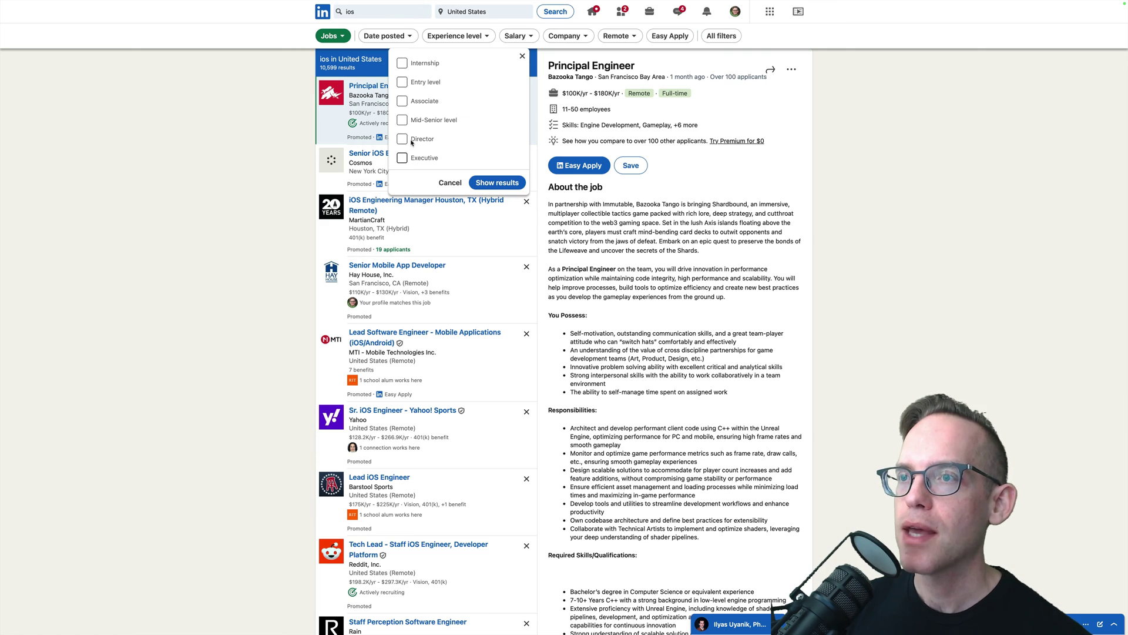
click(402, 119)
click(502, 182)
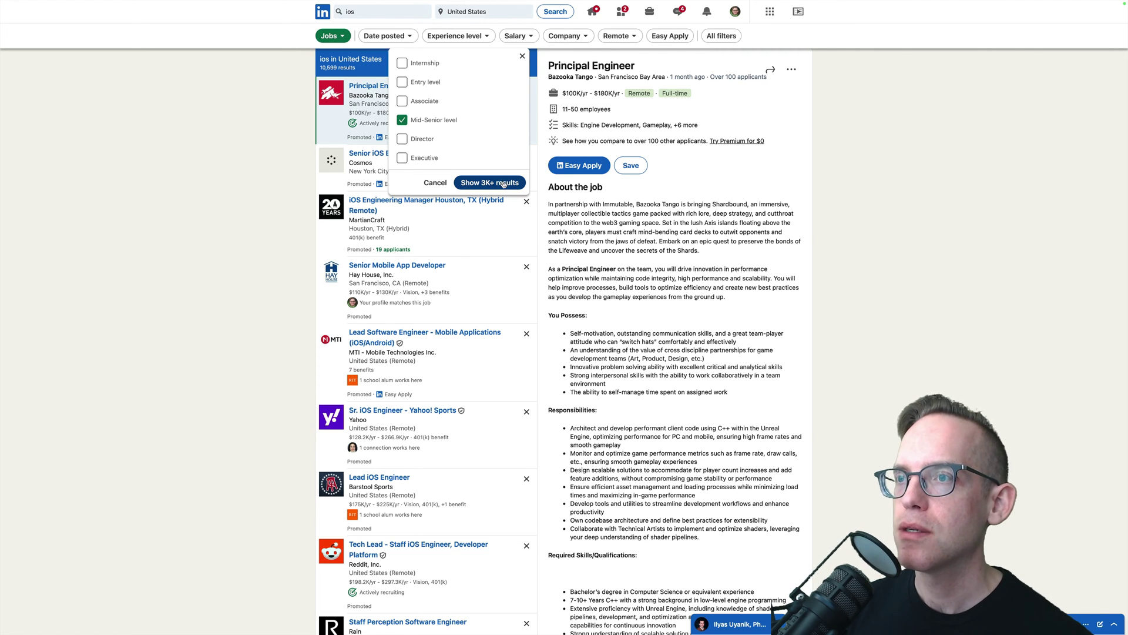
click(502, 183)
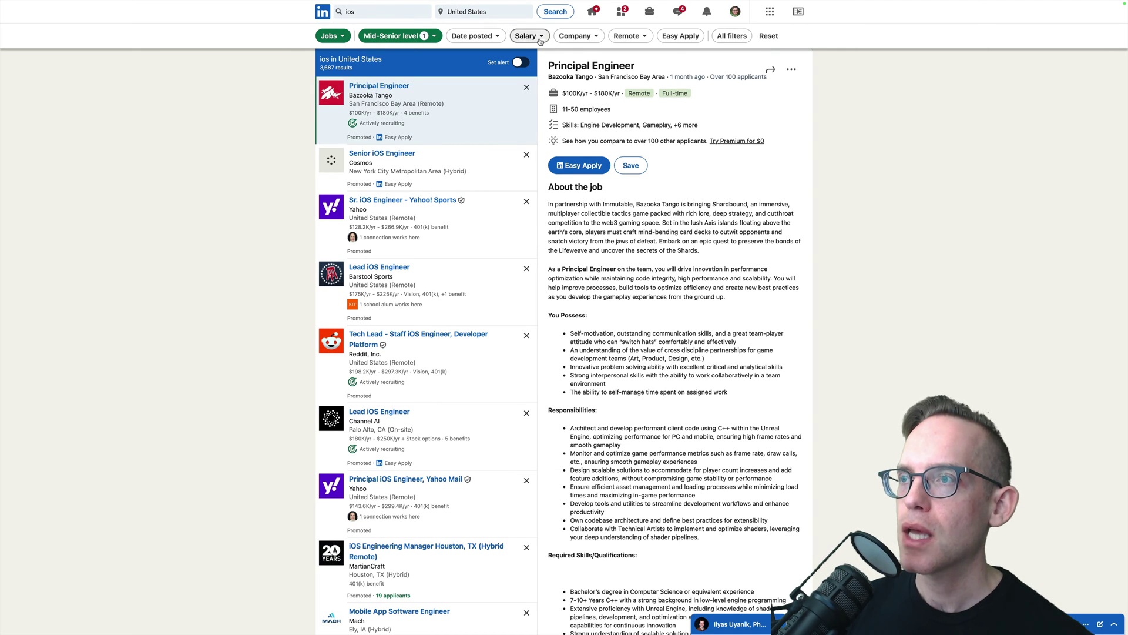
- Add a $180,000+ salary filter, narrowing results to 889 listings
click(526, 37)
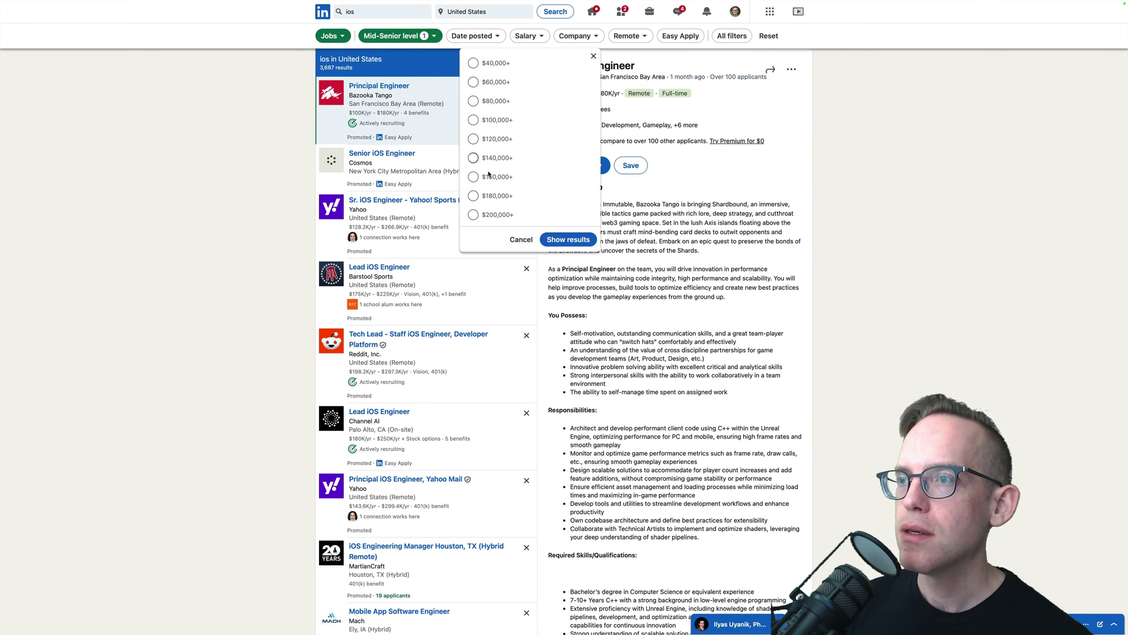
click(489, 199)
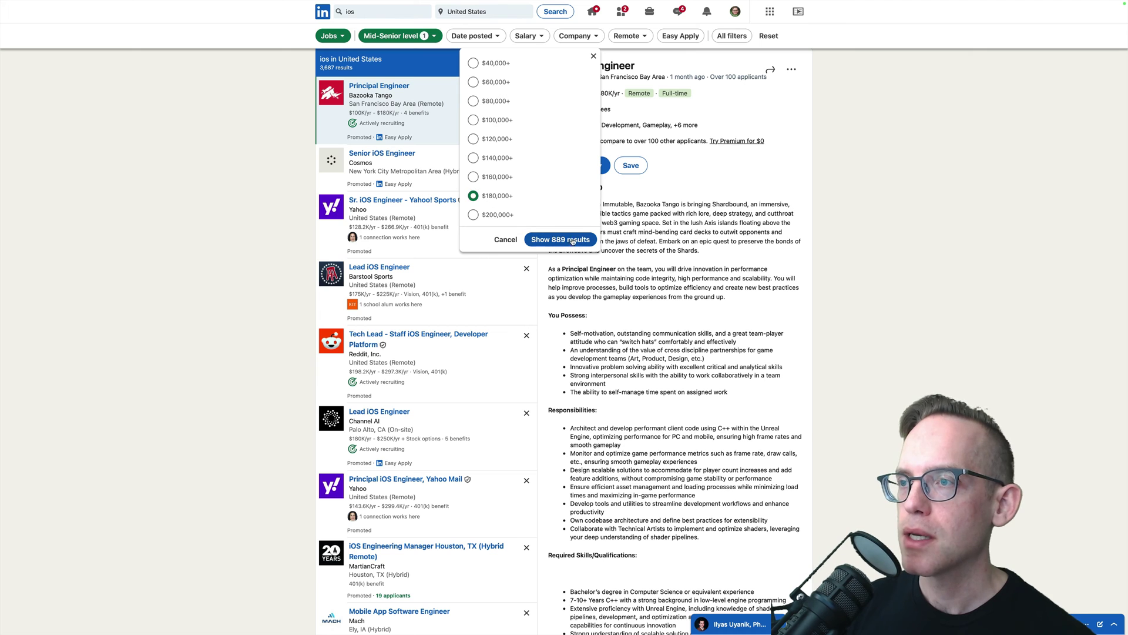
click(562, 241)
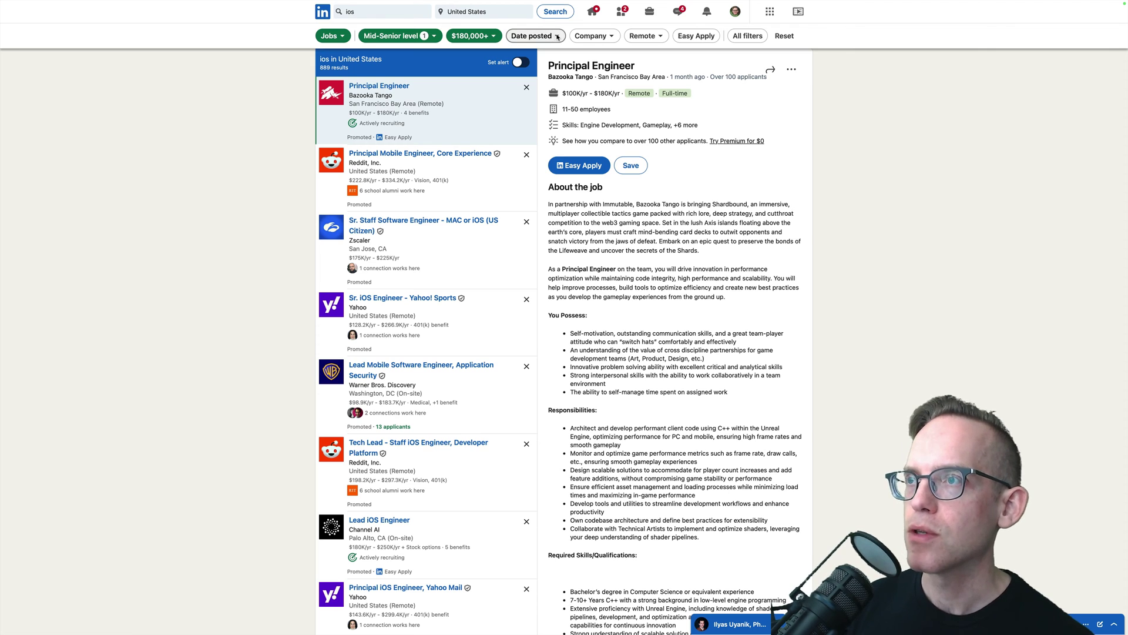
click(591, 36)
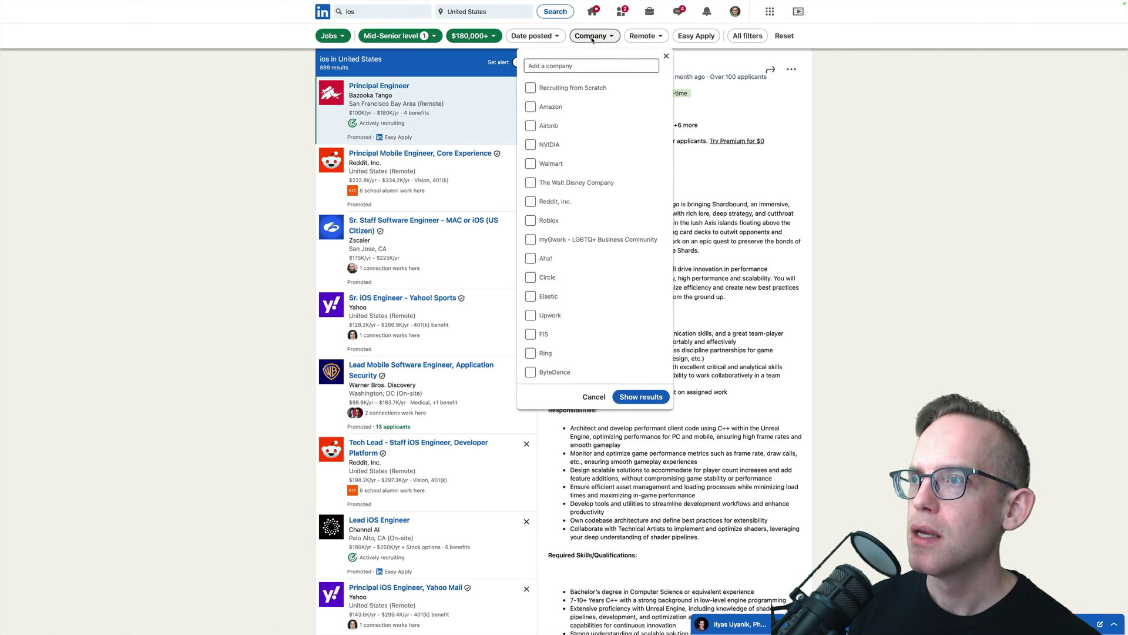
click(591, 36)
click(638, 39)
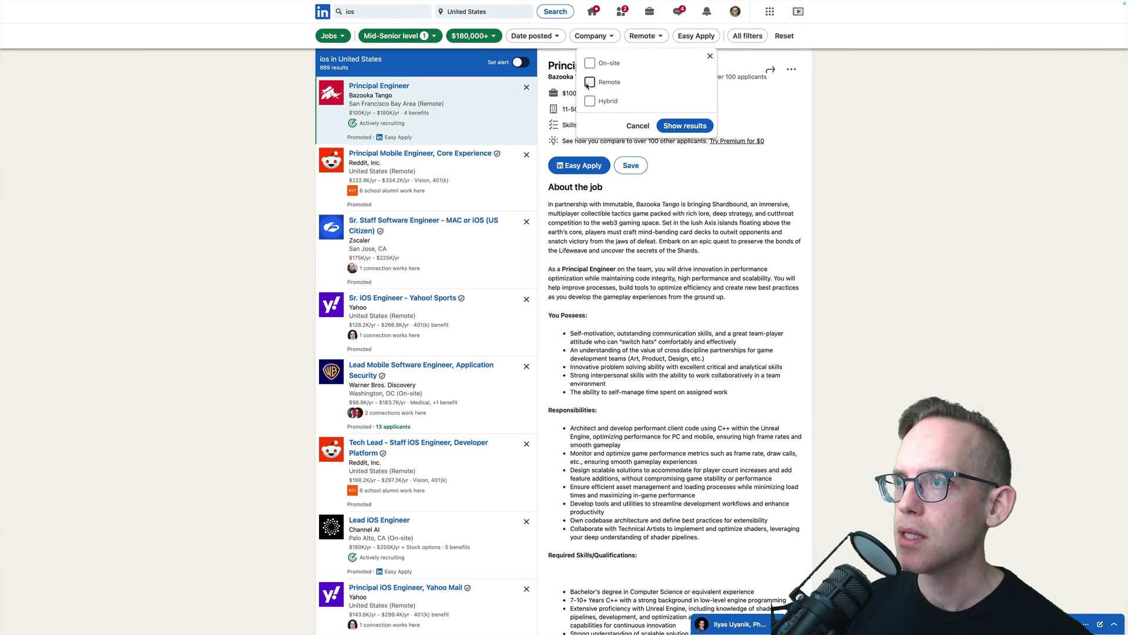
click(588, 82)
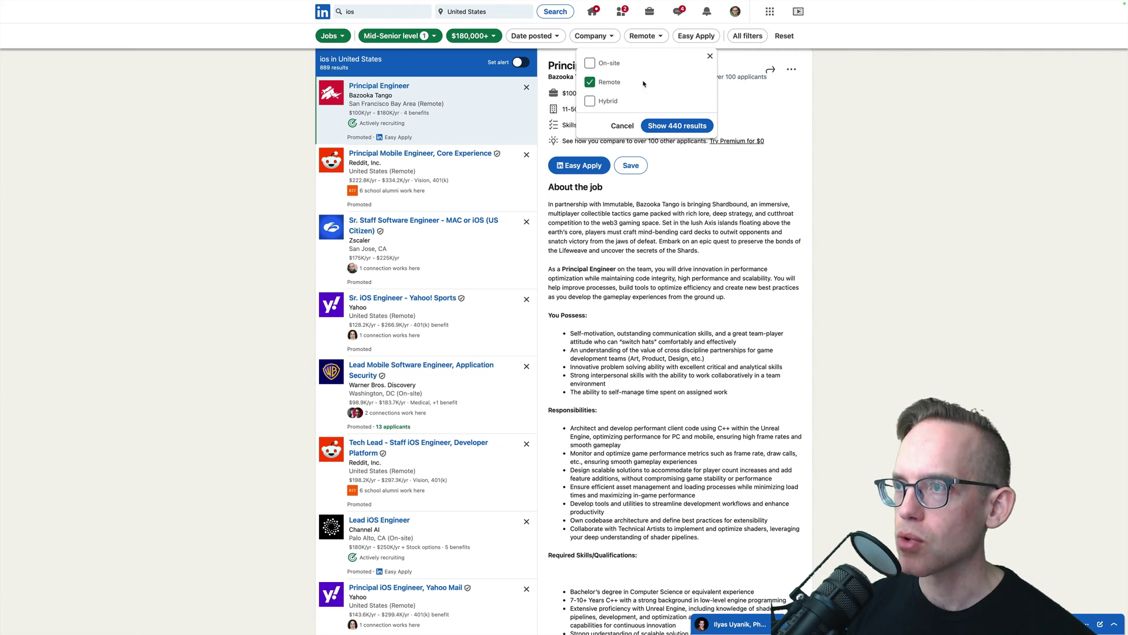
click(589, 82)
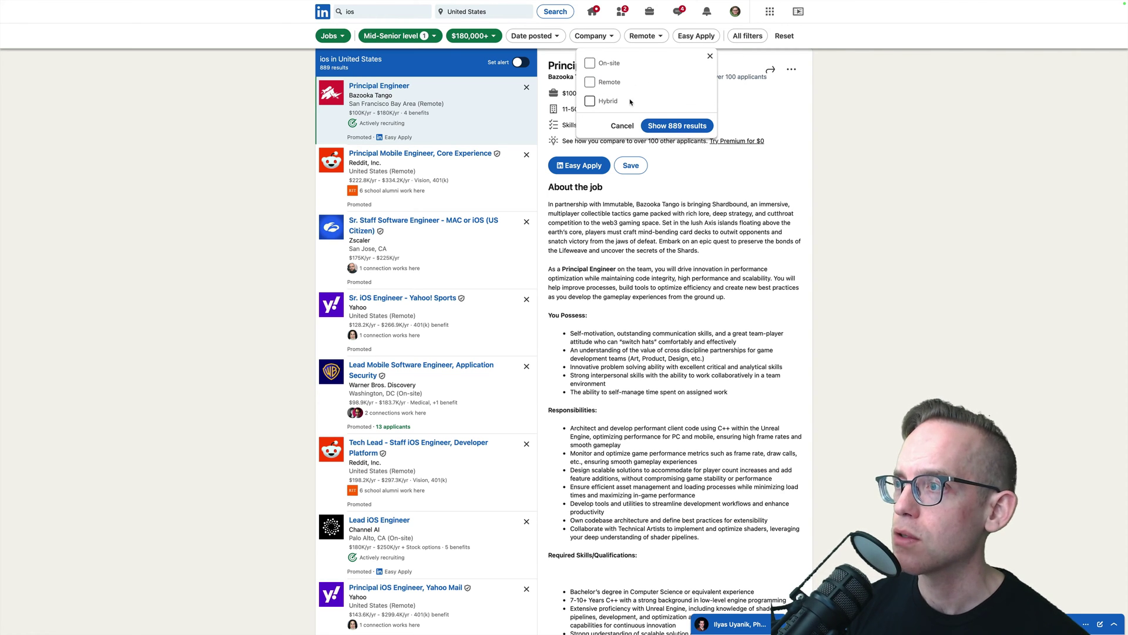
click(590, 82)
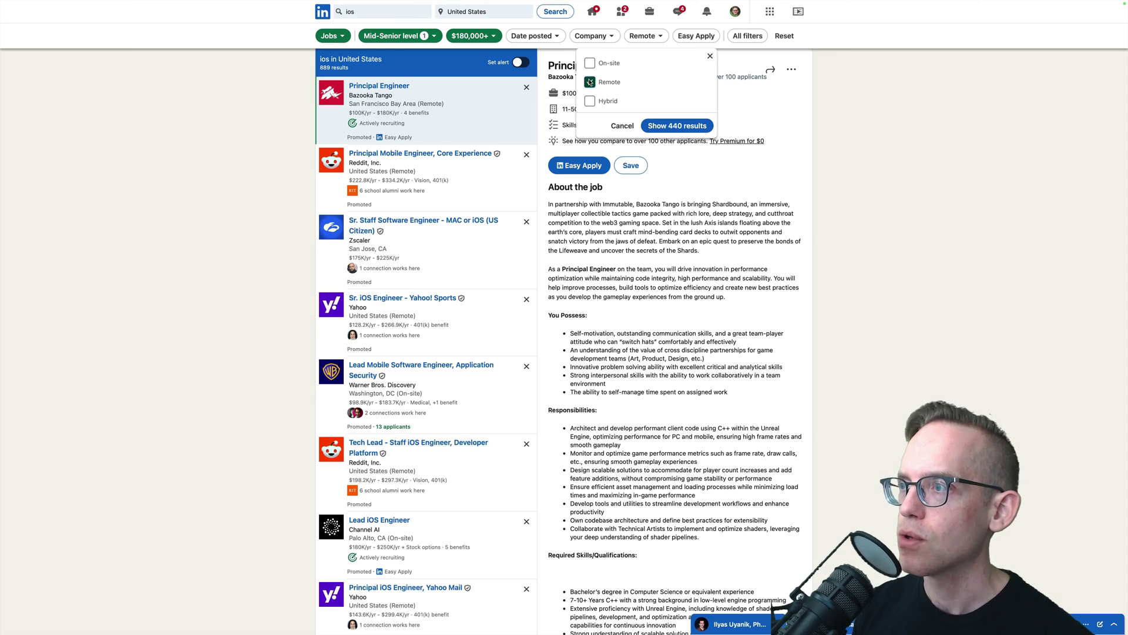
click(589, 82)
click(590, 83)
click(590, 82)
double_click(590, 83)
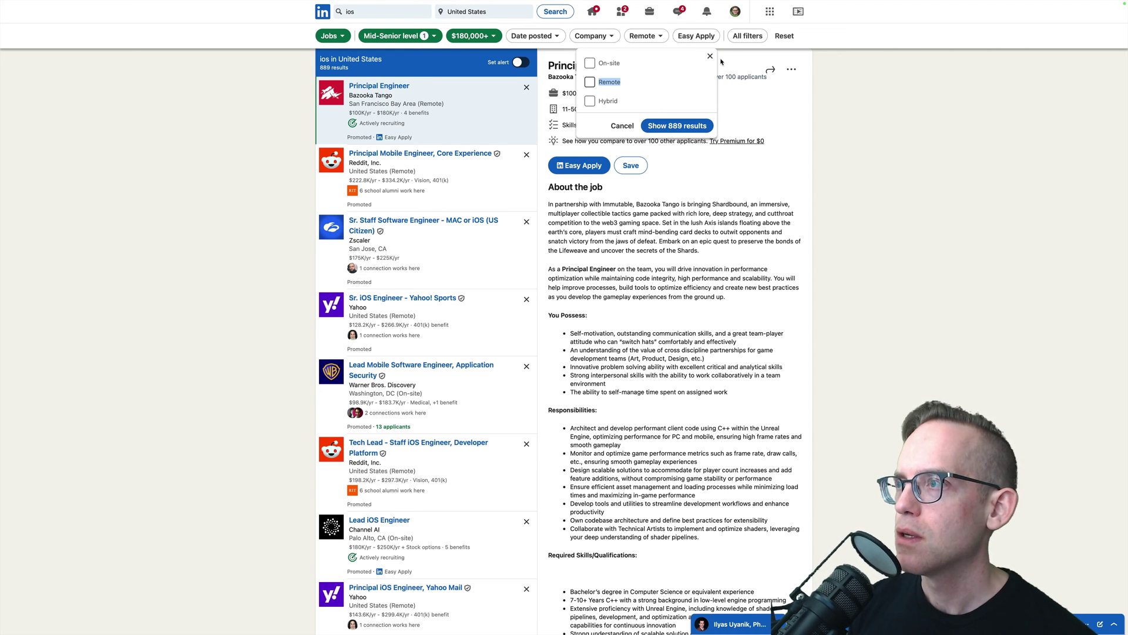
click(711, 56)
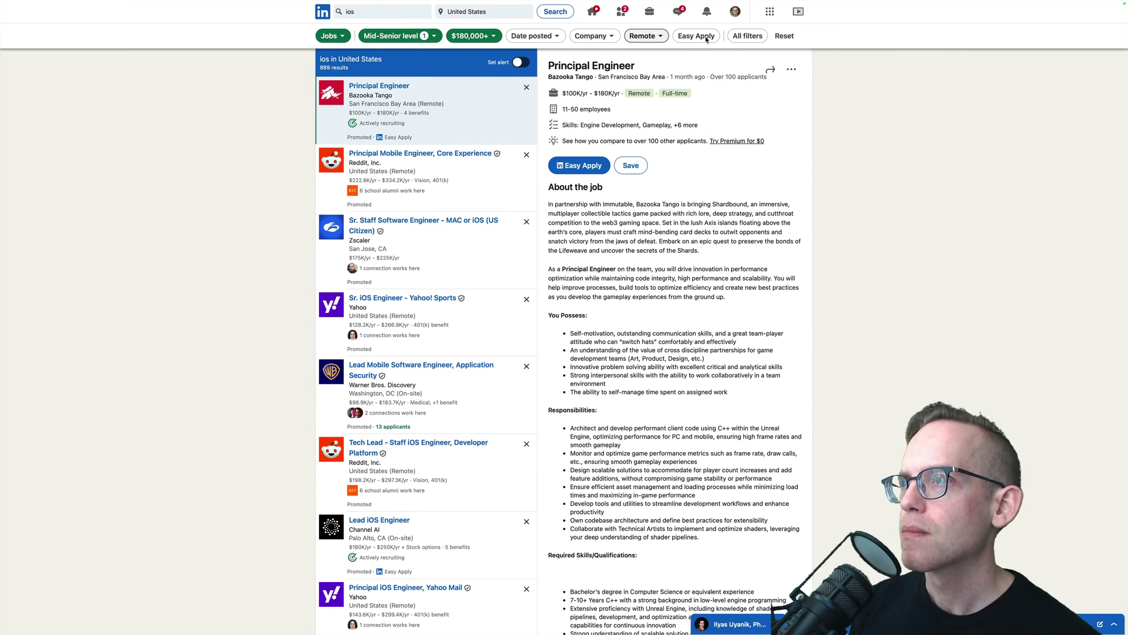
click(709, 39)
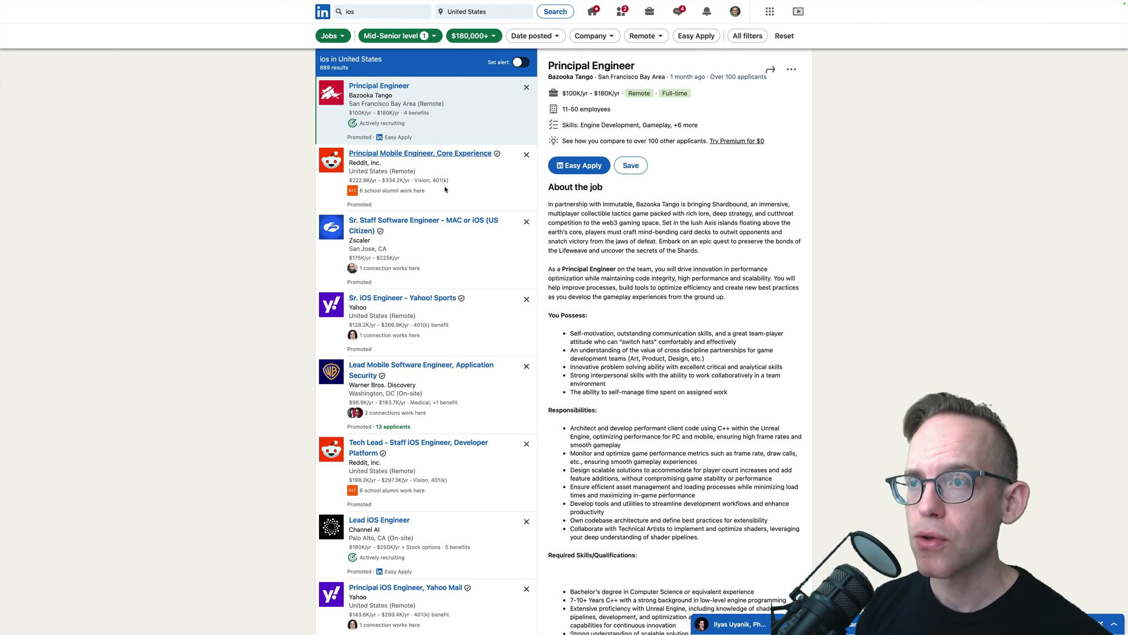
mouse_move(133, 1)
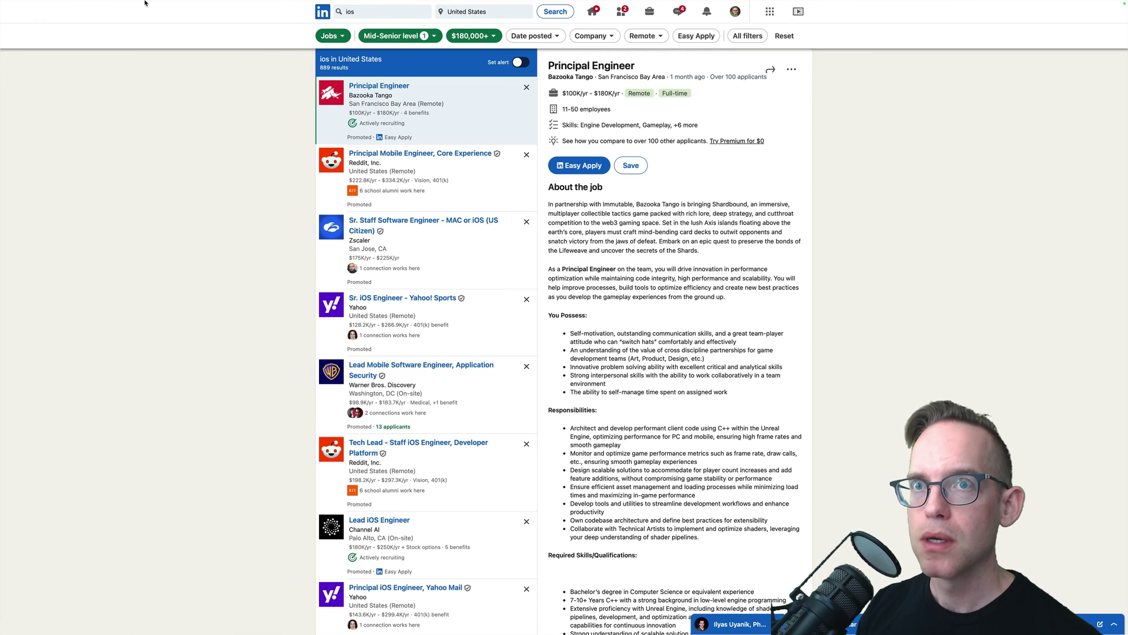
mouse_move(148, 51)
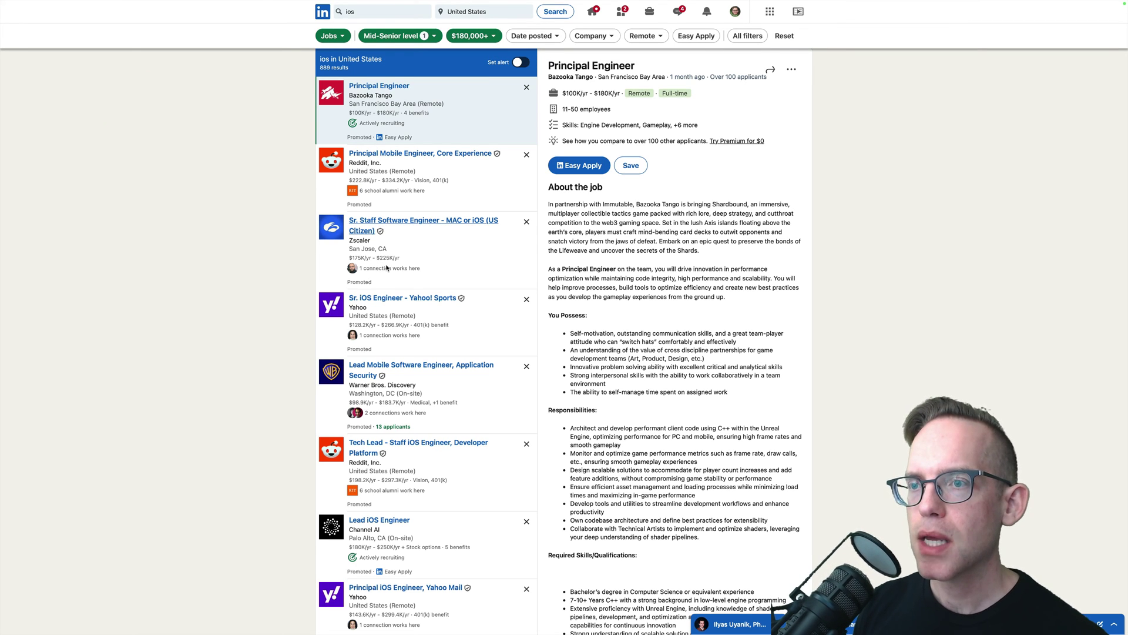
- Preview the Zscaler, Yahoo and Reddit listings, then open Disney's iOS Sr Software Engineer job in Seattle
click(431, 219)
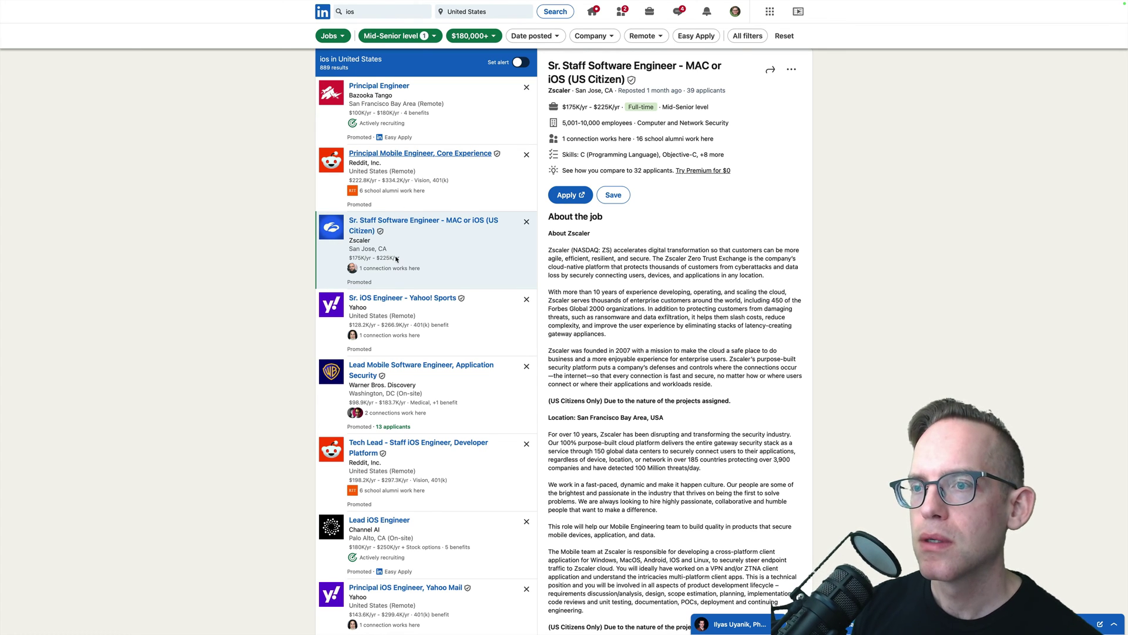
click(398, 331)
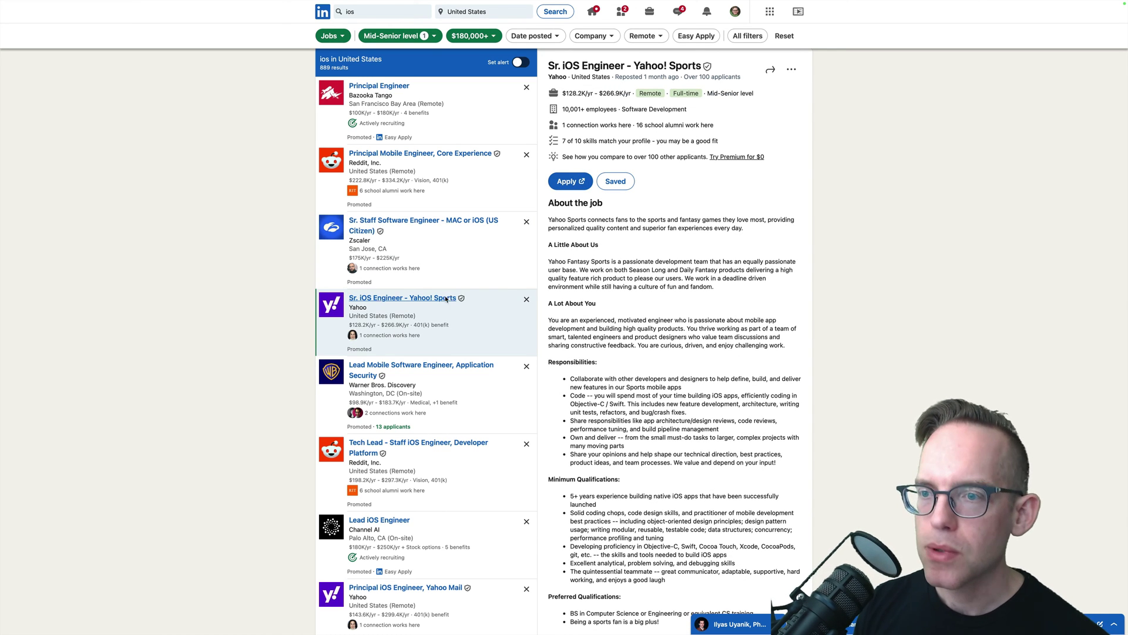
click(409, 449)
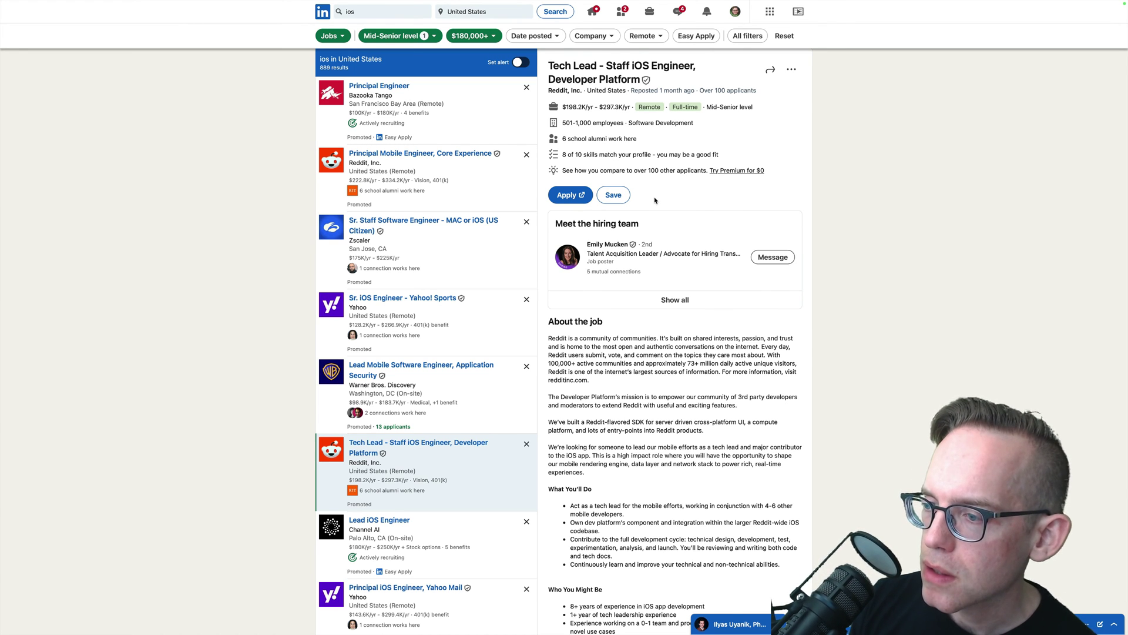
scroll(654, 200, down, 5)
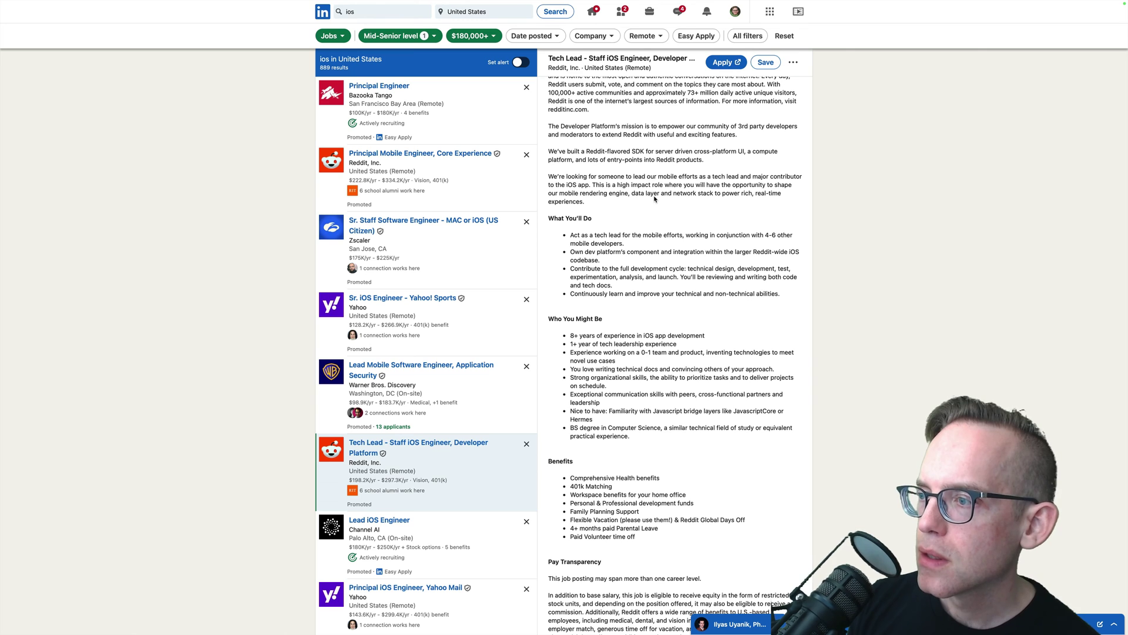
scroll(654, 198, up, 3)
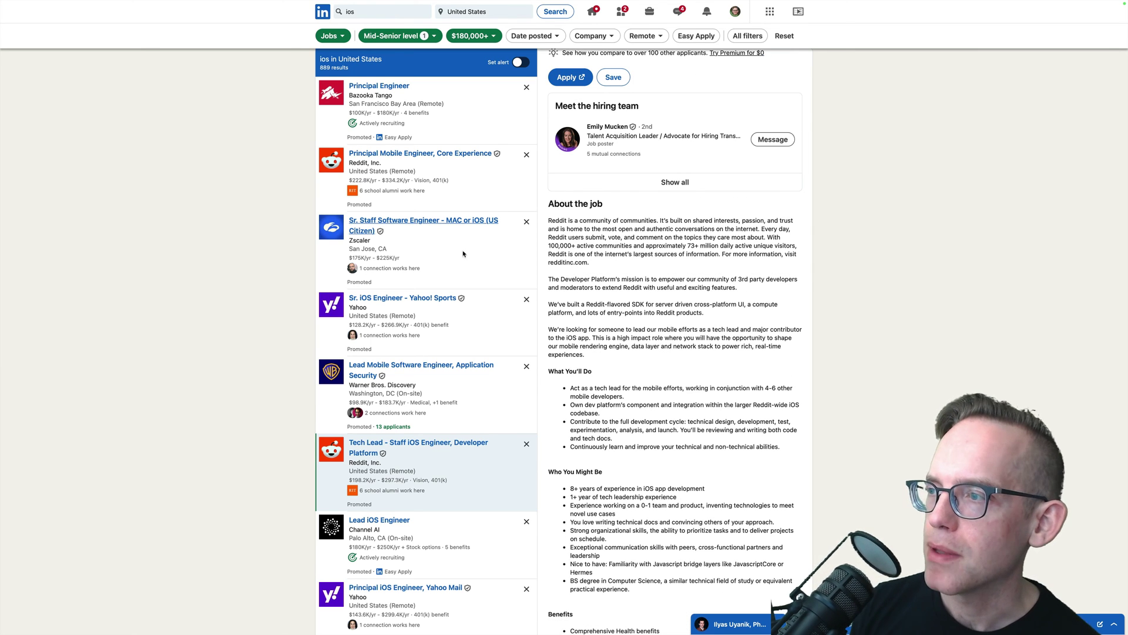
scroll(346, 445, down, 3)
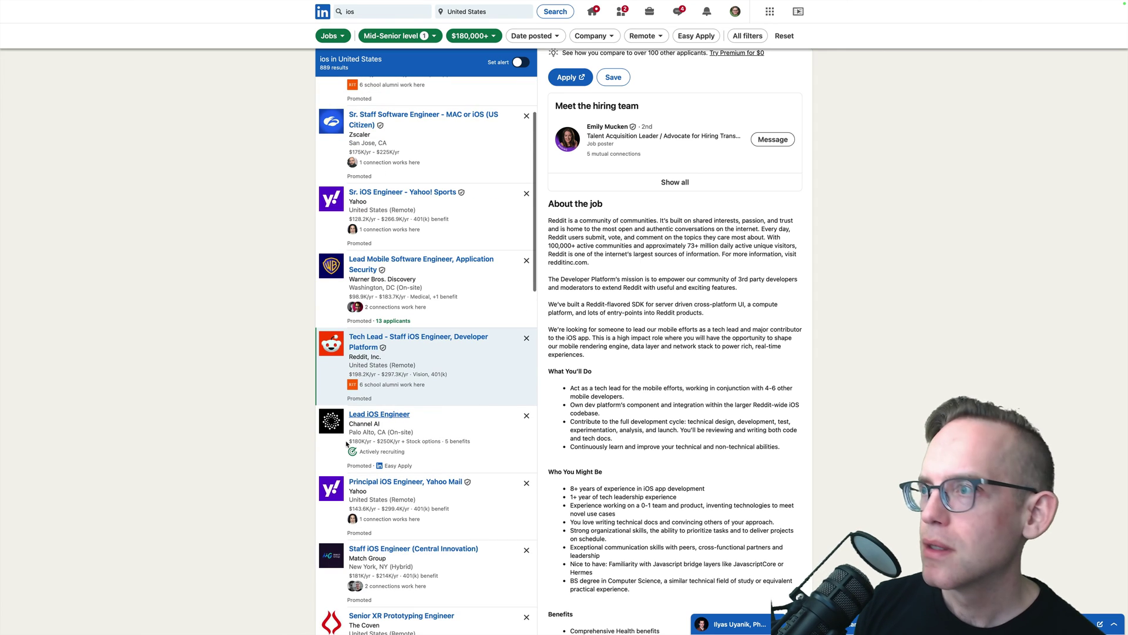
scroll(385, 448, down, 1)
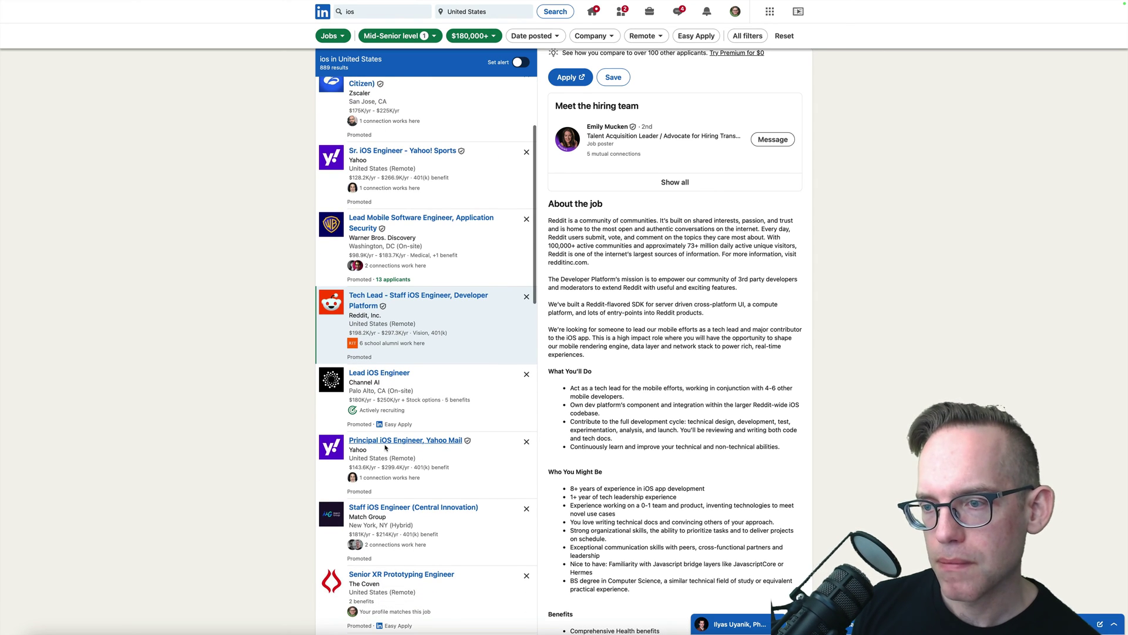
scroll(394, 468, down, 10)
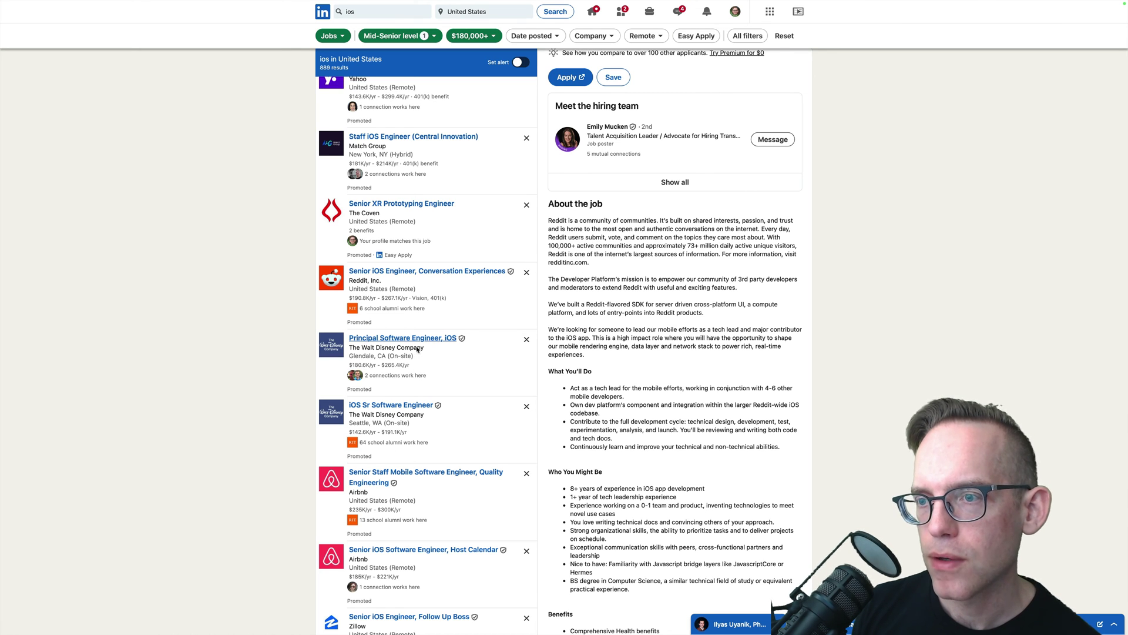
click(477, 403)
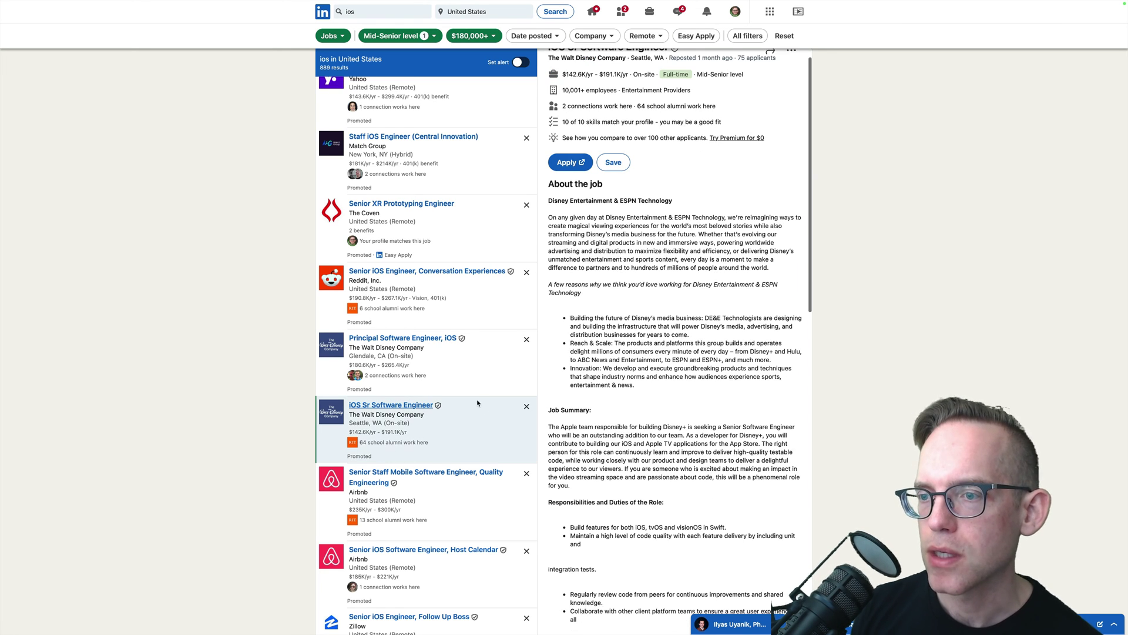
scroll(635, 89, up, 1)
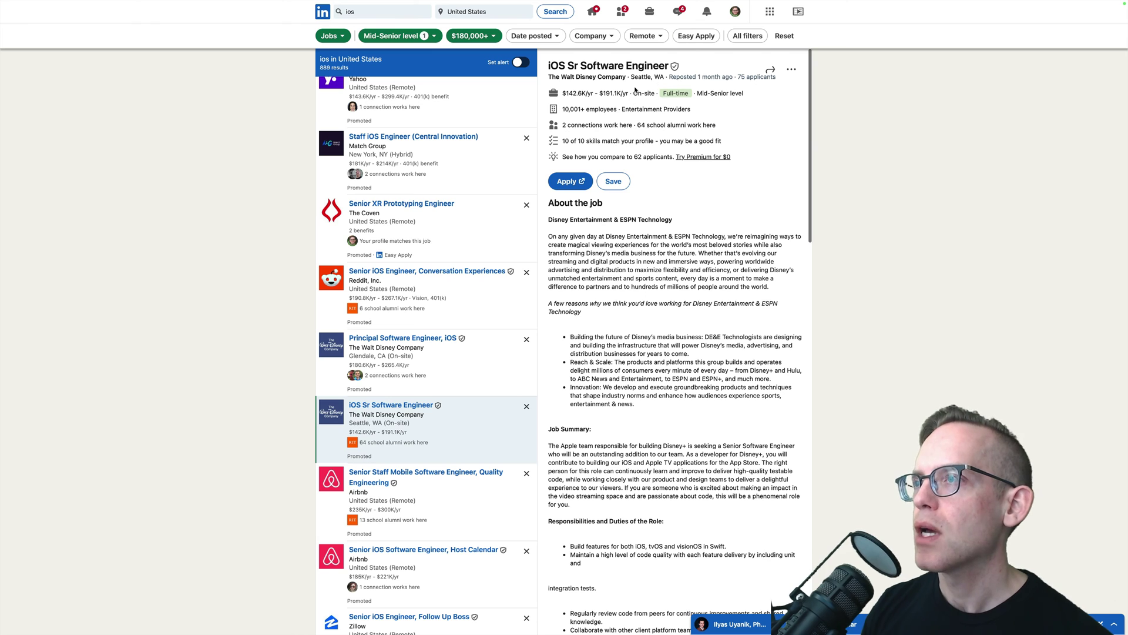
- Copy the Disney posting's LinkedIn link from its share menu
click(660, 37)
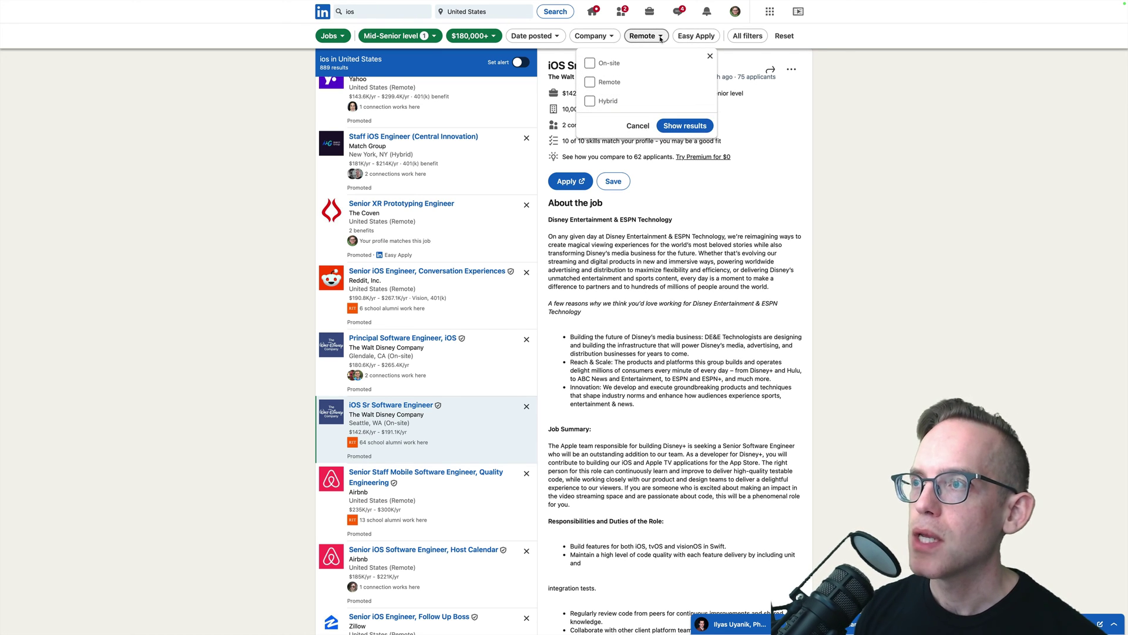
click(659, 37)
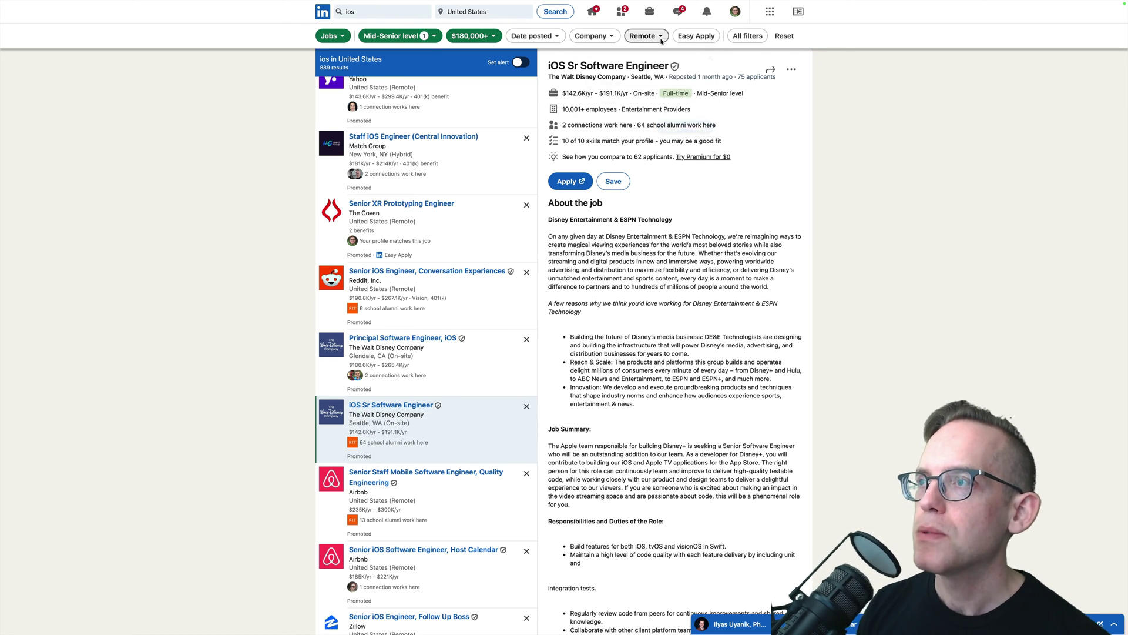
click(771, 70)
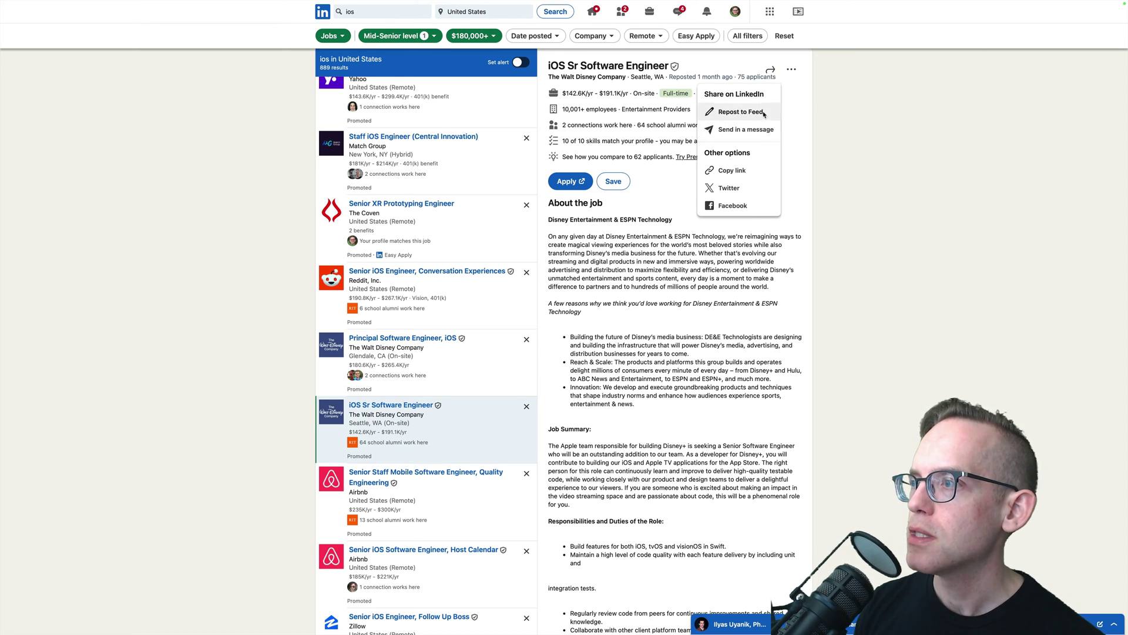
click(740, 176)
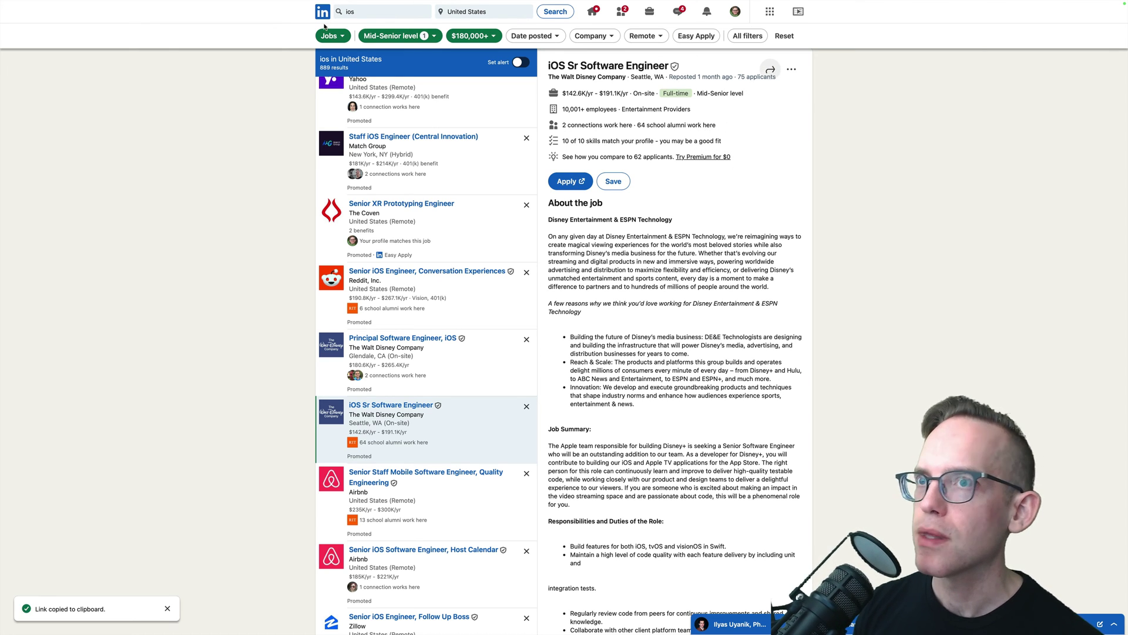
- Paste the Disney job link into Link cell G77
click(77, 50)
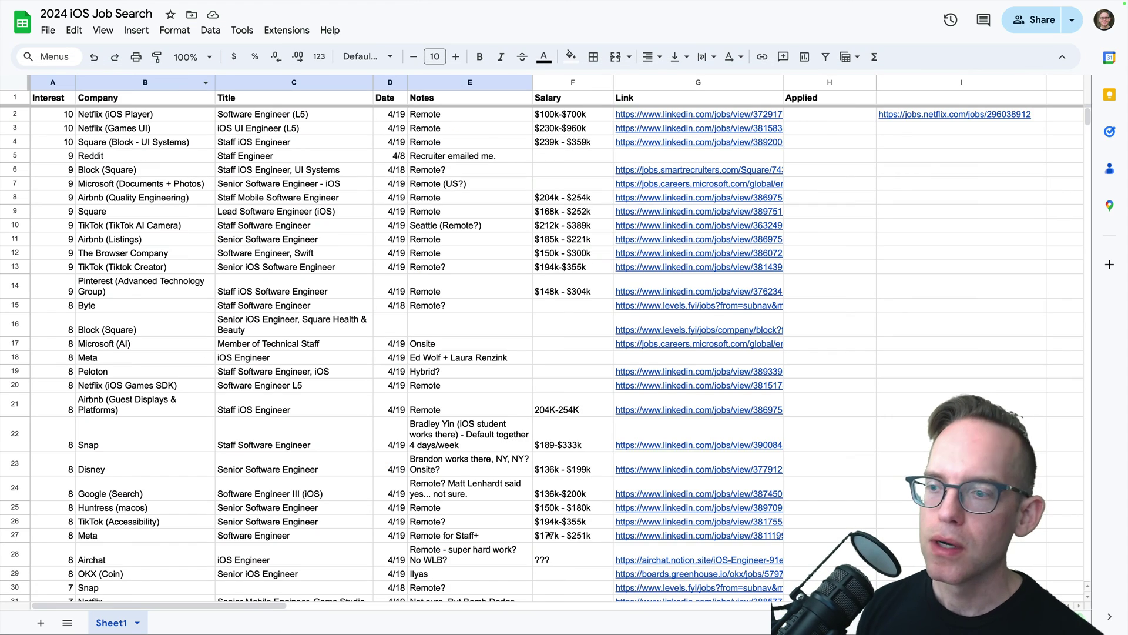
scroll(562, 494, down, 15)
scroll(588, 488, up, 8)
scroll(610, 479, down, 10)
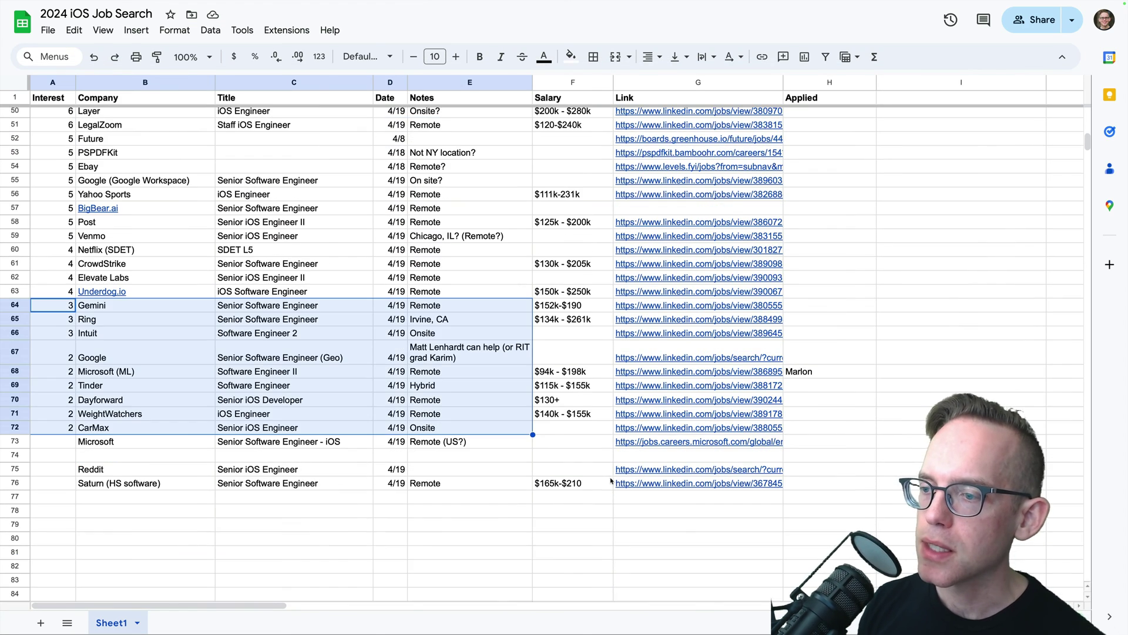
click(635, 488)
key(super+v)
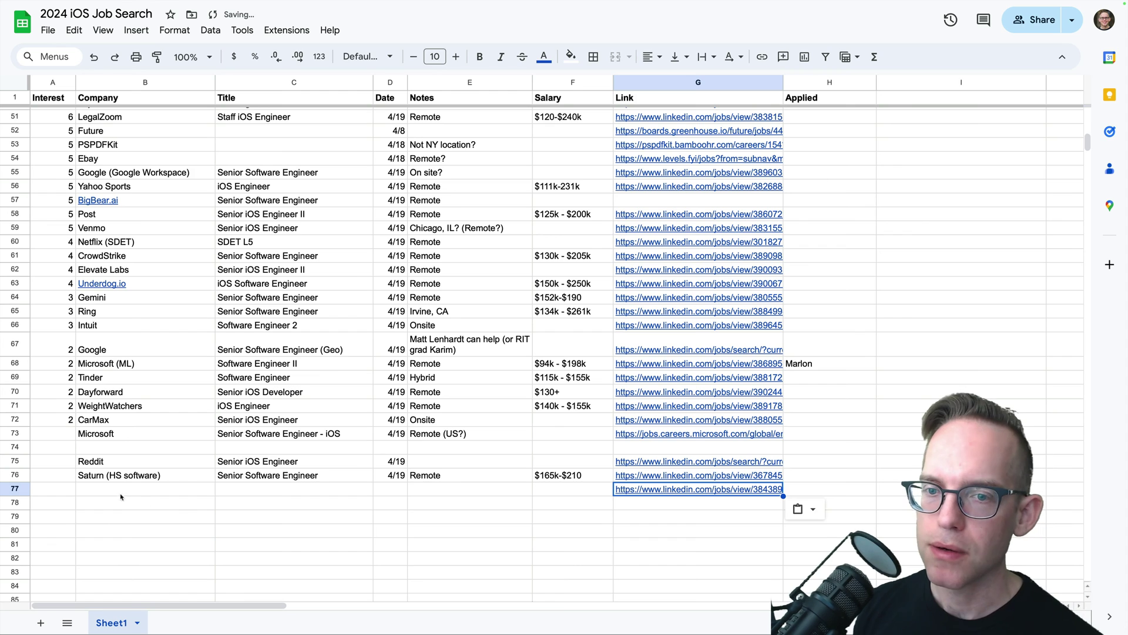
- Fill B77–E77 with Disney, Senior iOS Engineer, 4/19 and Onsite
click(119, 492)
text(Disney)
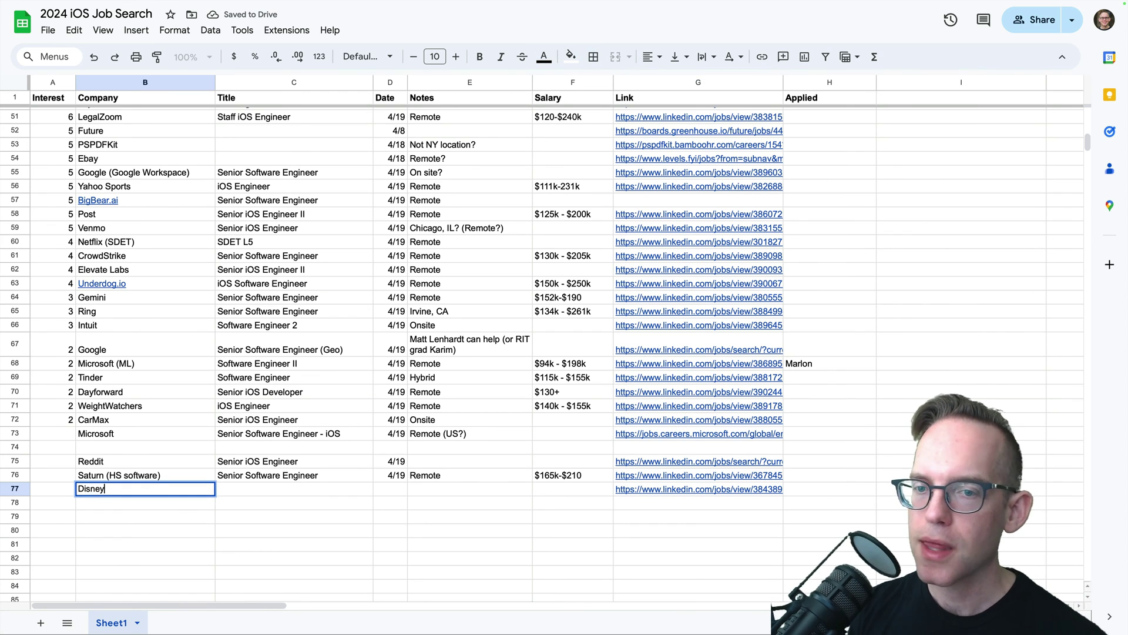
click(236, 489)
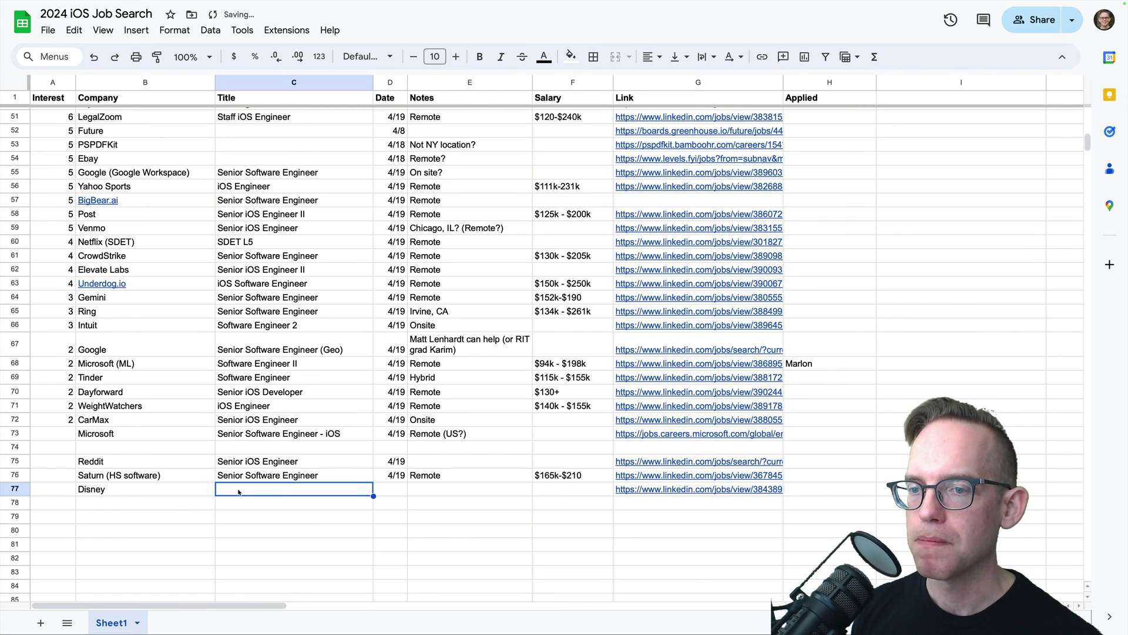
text(Seni)
key(BackSpace)
key(BackSpace)
key(BackSpace)
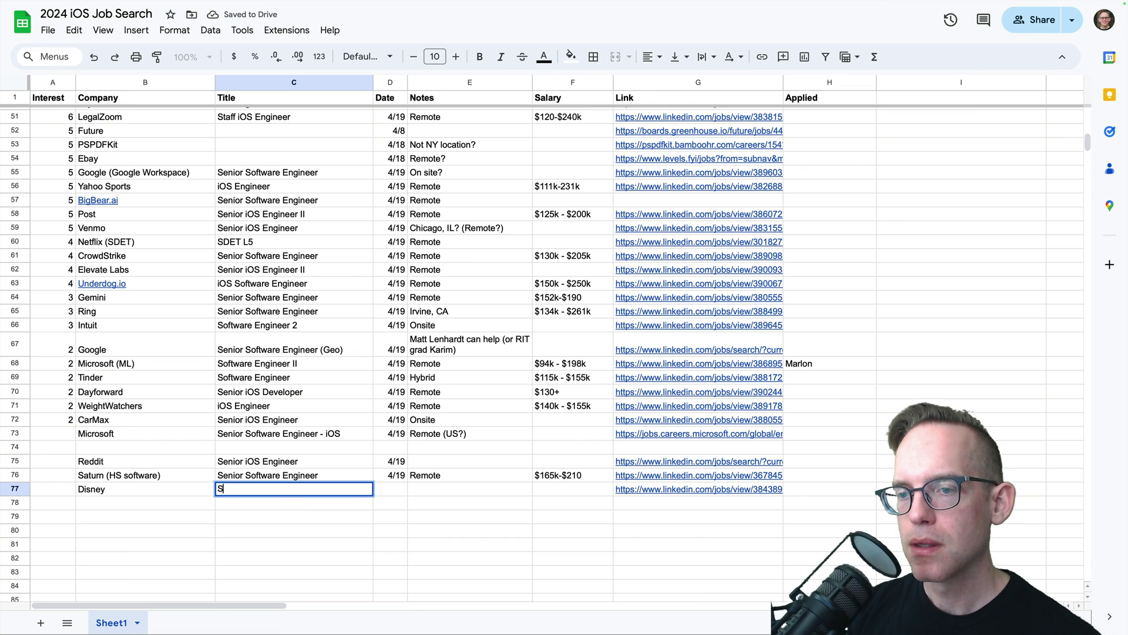
text(enioer)
key(BackSpace)
key(BackSpace)
key(BackSpace)
text(e)
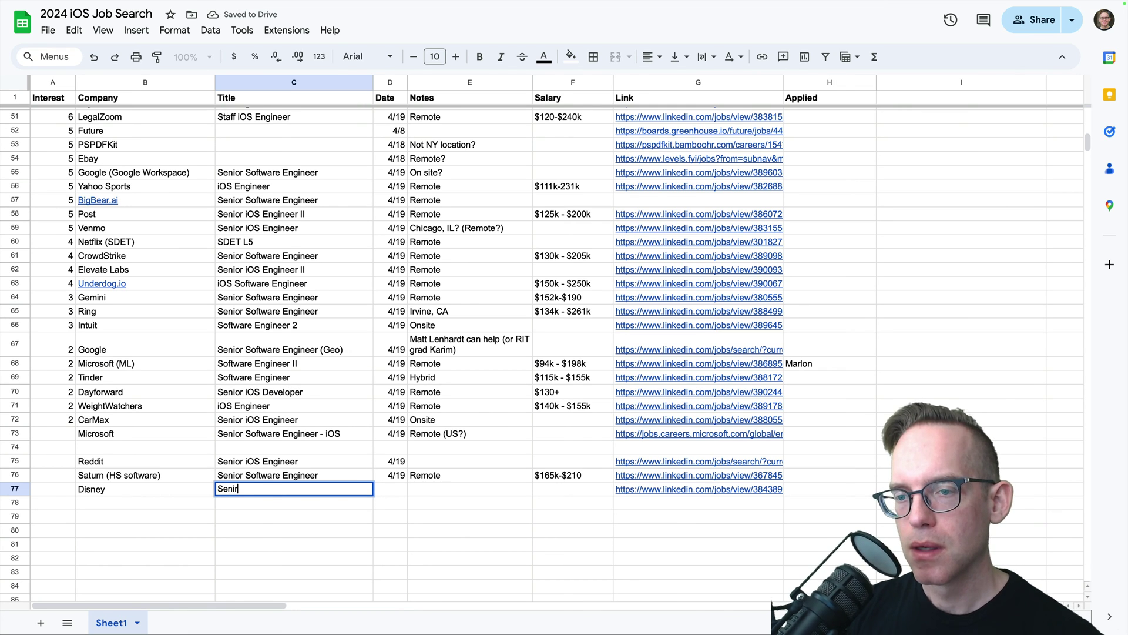
key(BackSpace)
text(r)
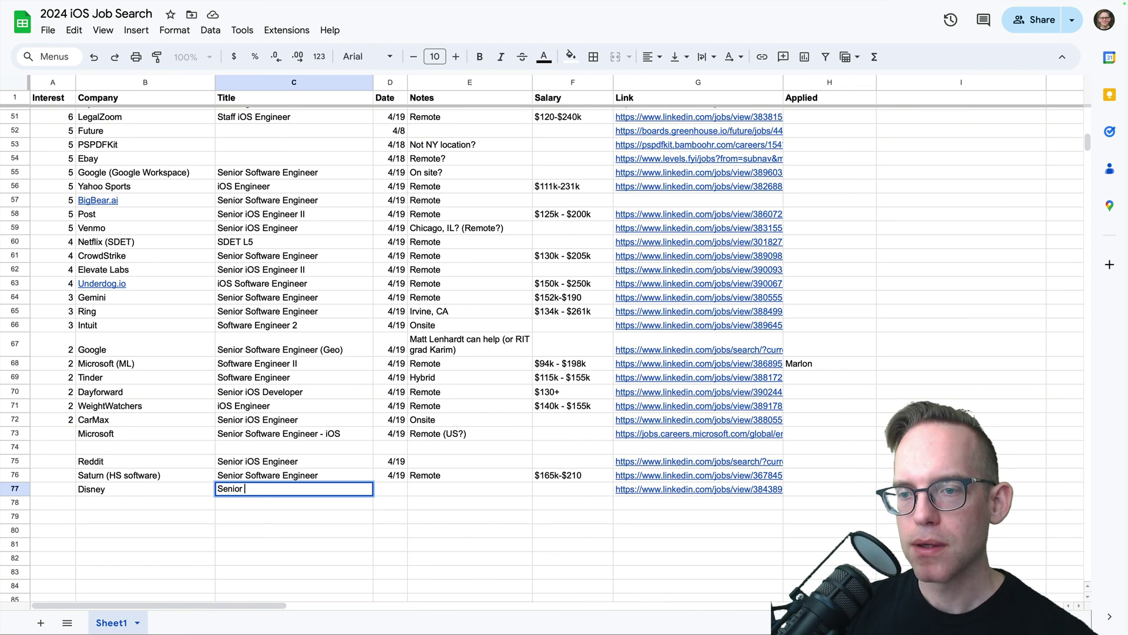
text( iOS Engineer)
key(Tab)
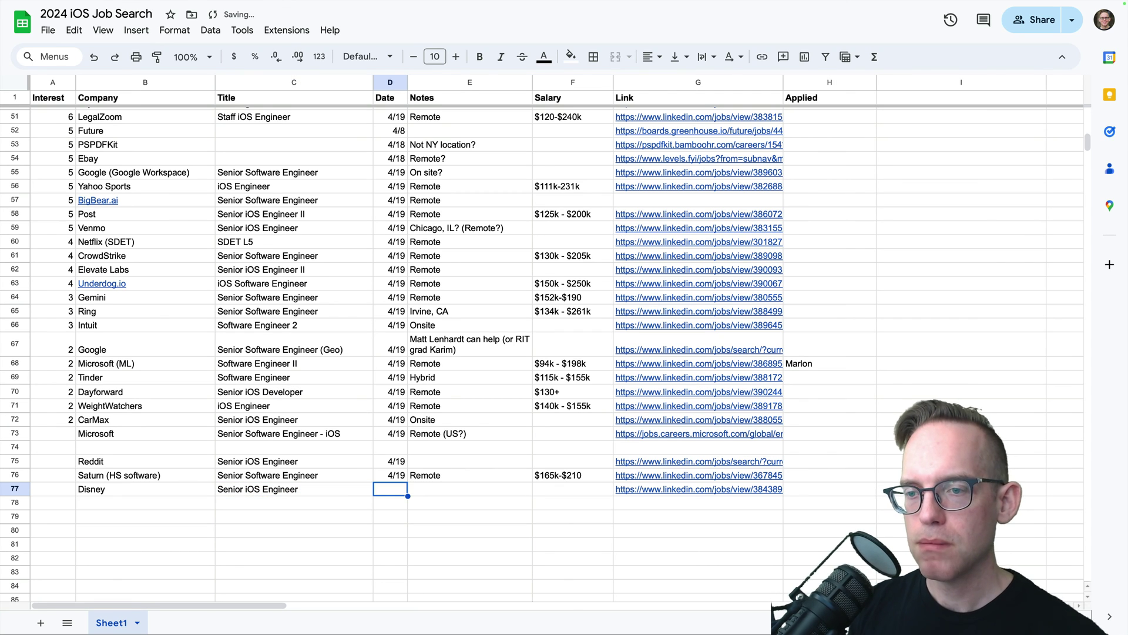
text(4/19)
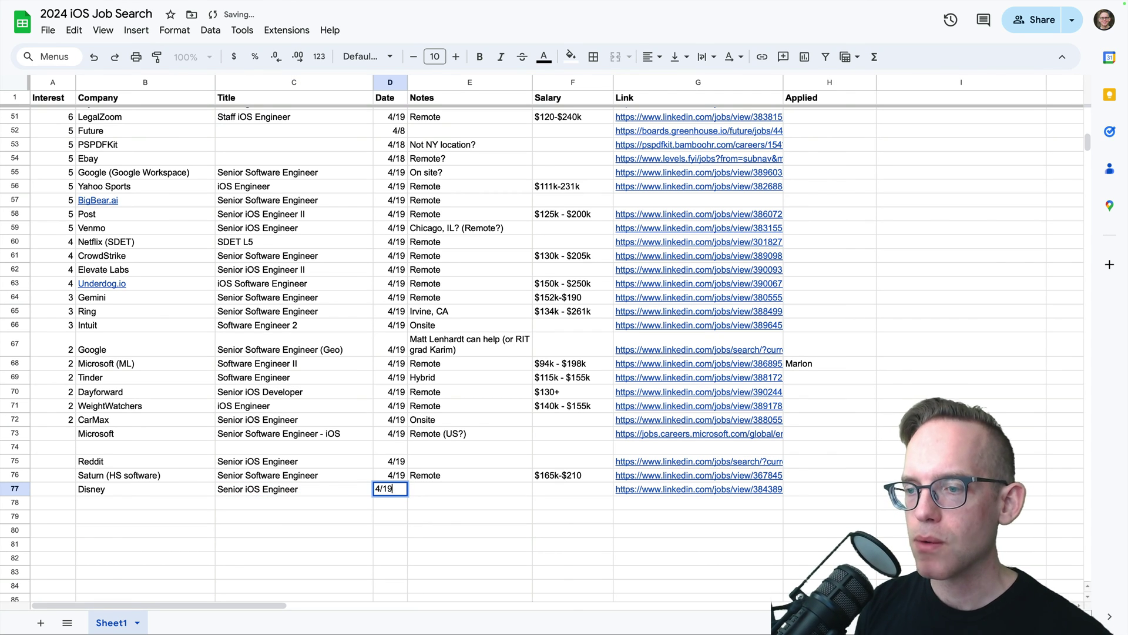
key(Tab)
text(R)
key(BackSpace)
text(O)
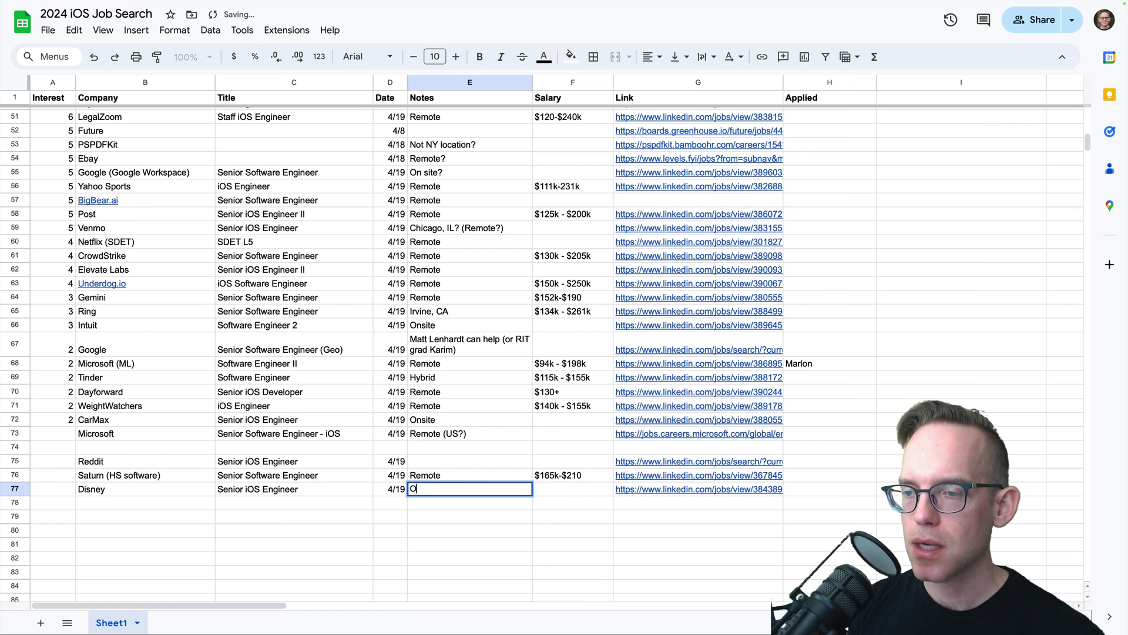
text(nsite)
key(Return)
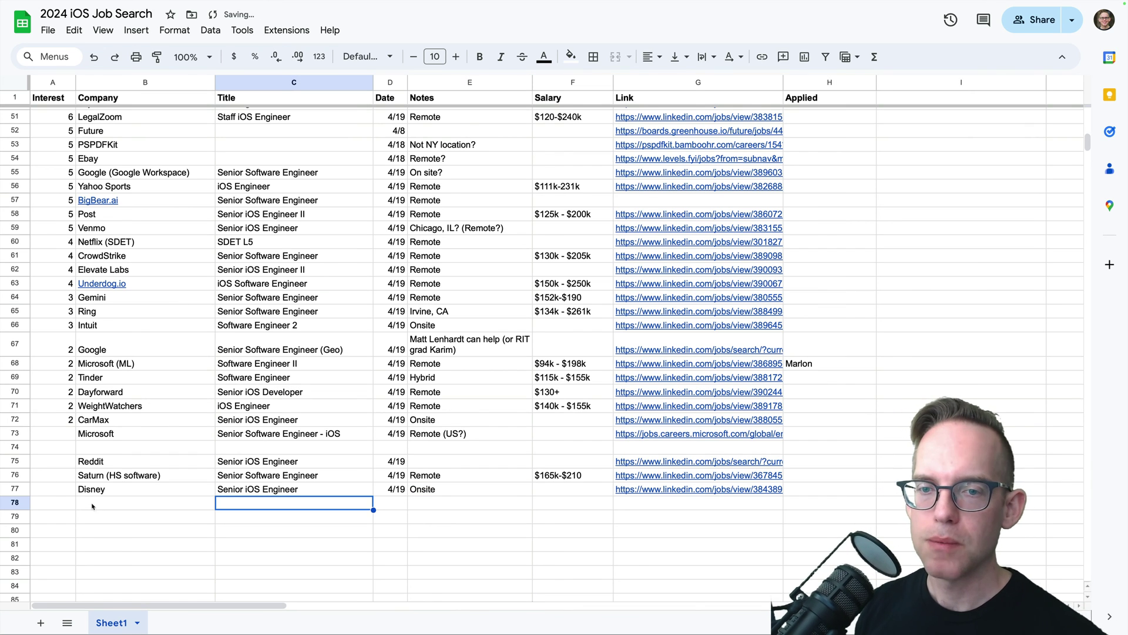
- Rate the Disney row 5 in A77 and select its empty Salary cell F77
click(74, 491)
text(5)
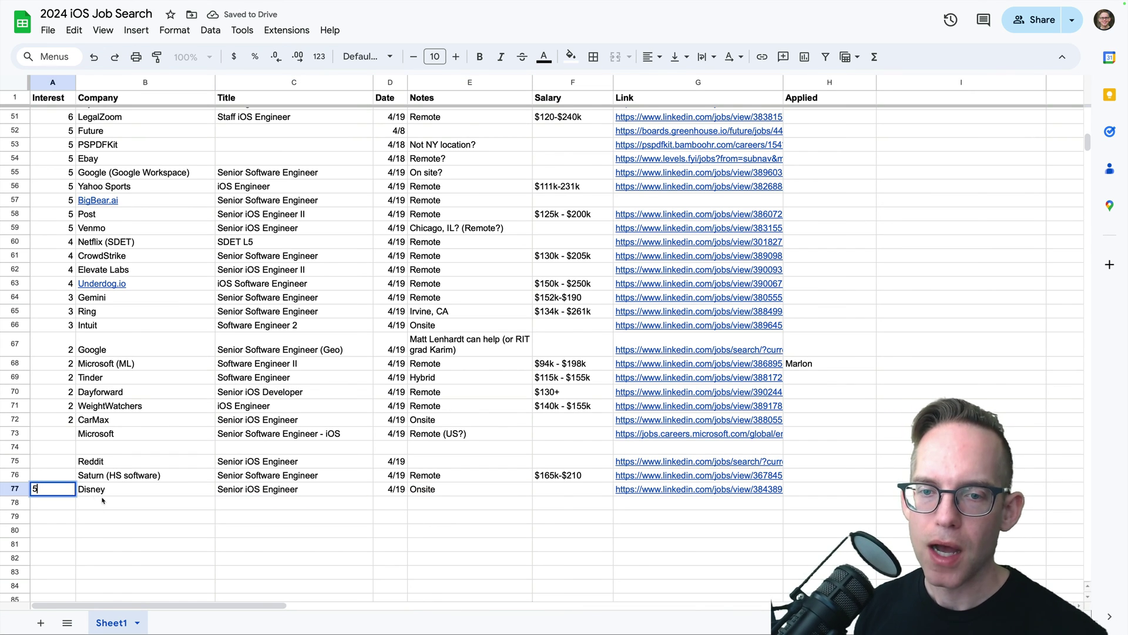
click(104, 502)
click(556, 491)
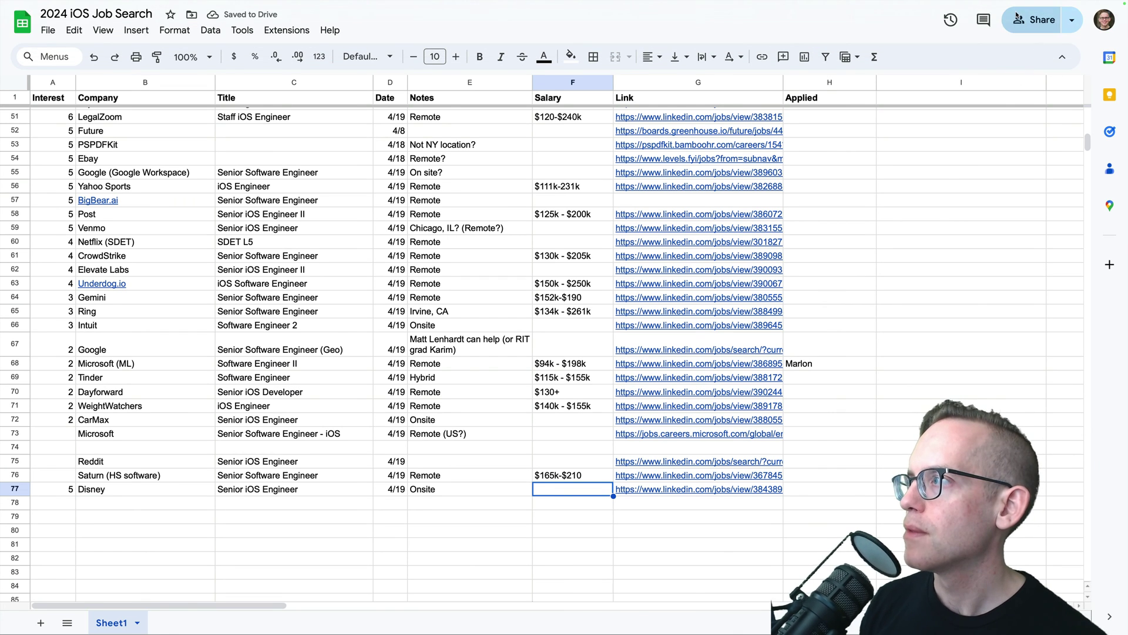
mouse_move(1019, 3)
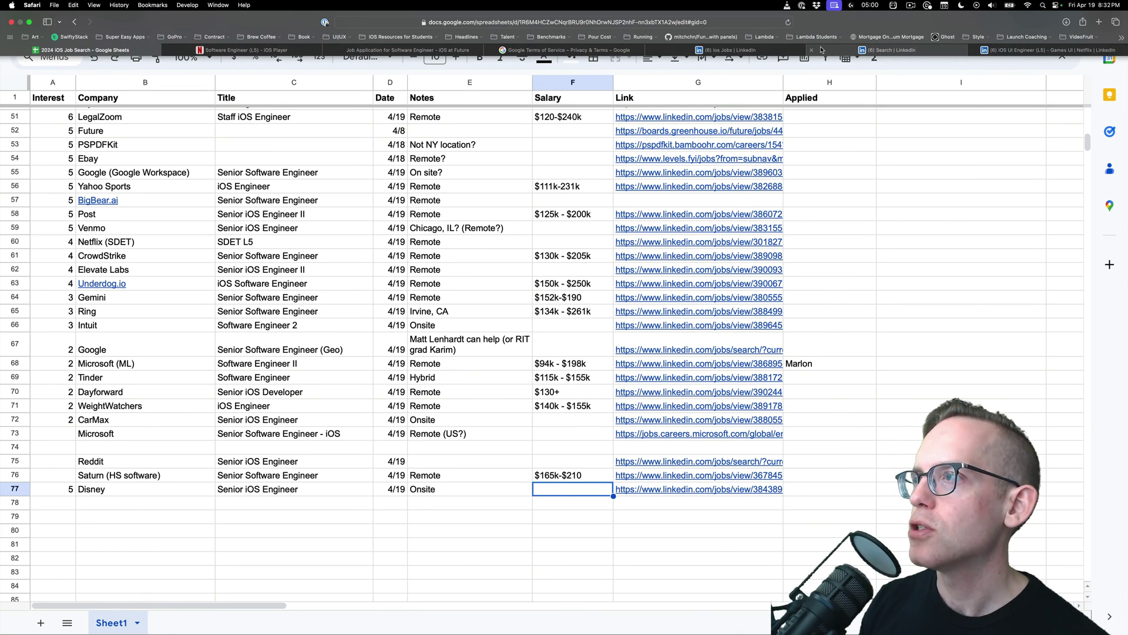
- Save the Disney job on LinkedIn, select its base salary range, and return to the spreadsheet
click(761, 50)
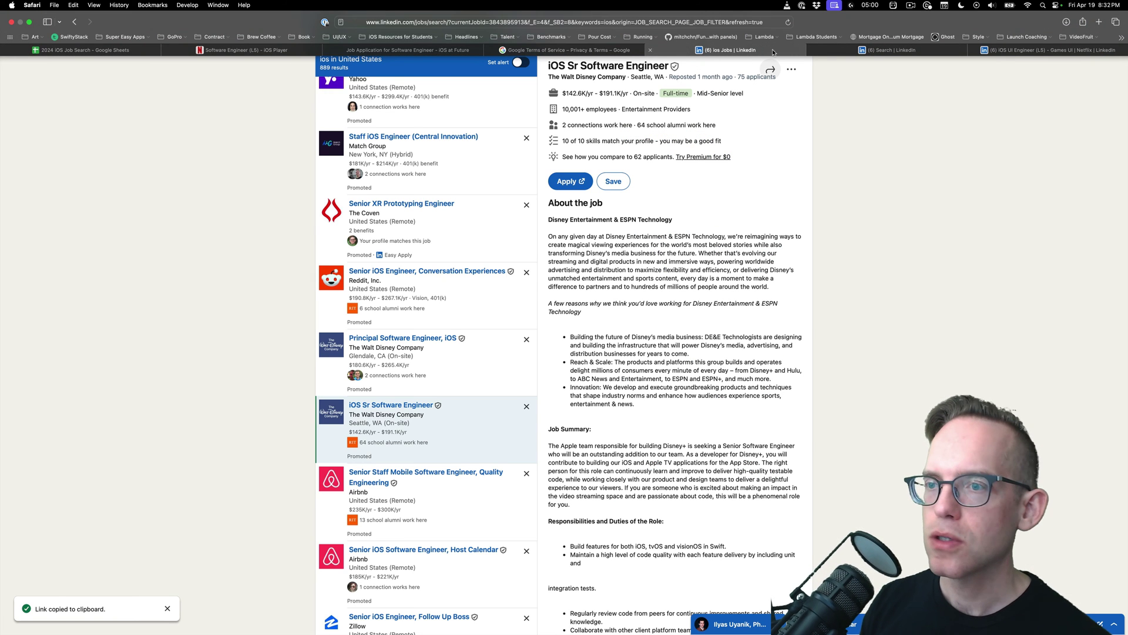
click(611, 176)
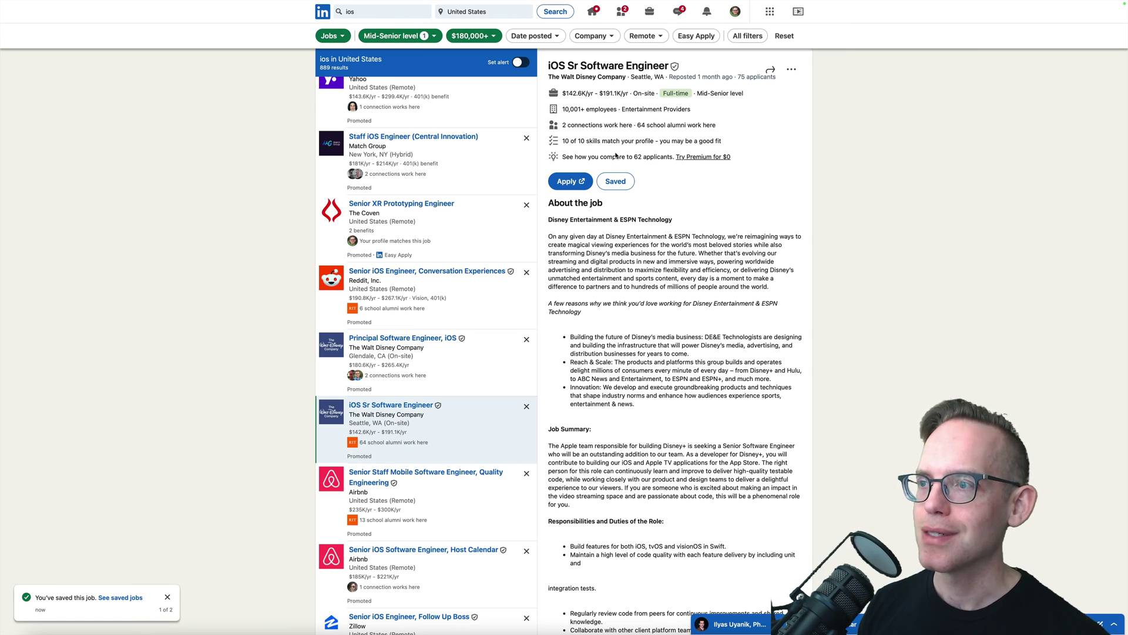
click(791, 68)
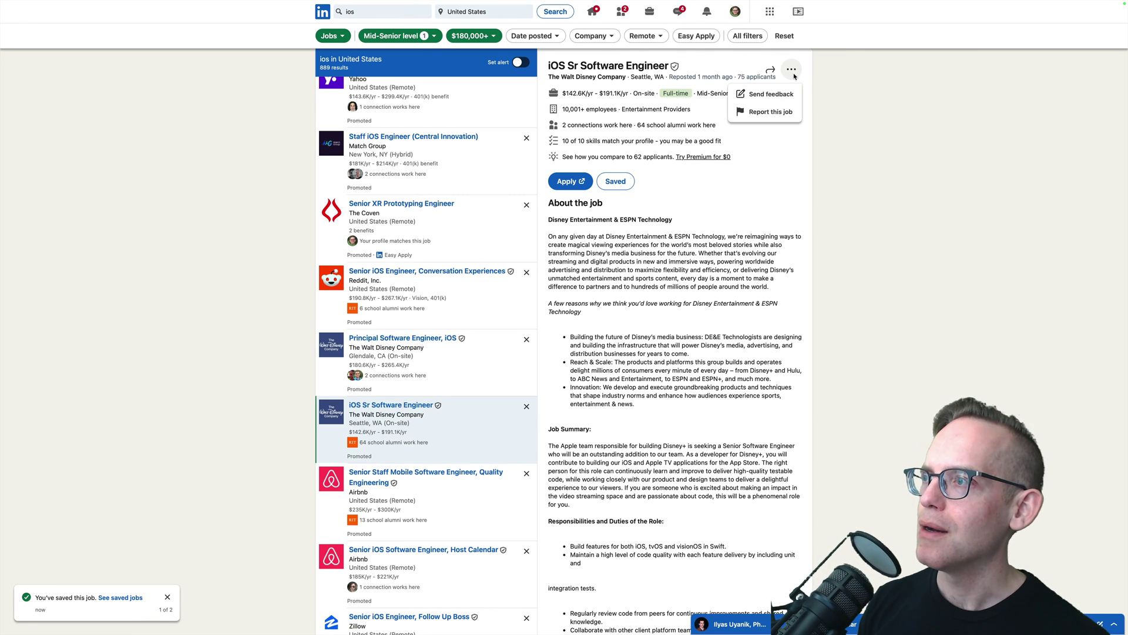
click(769, 70)
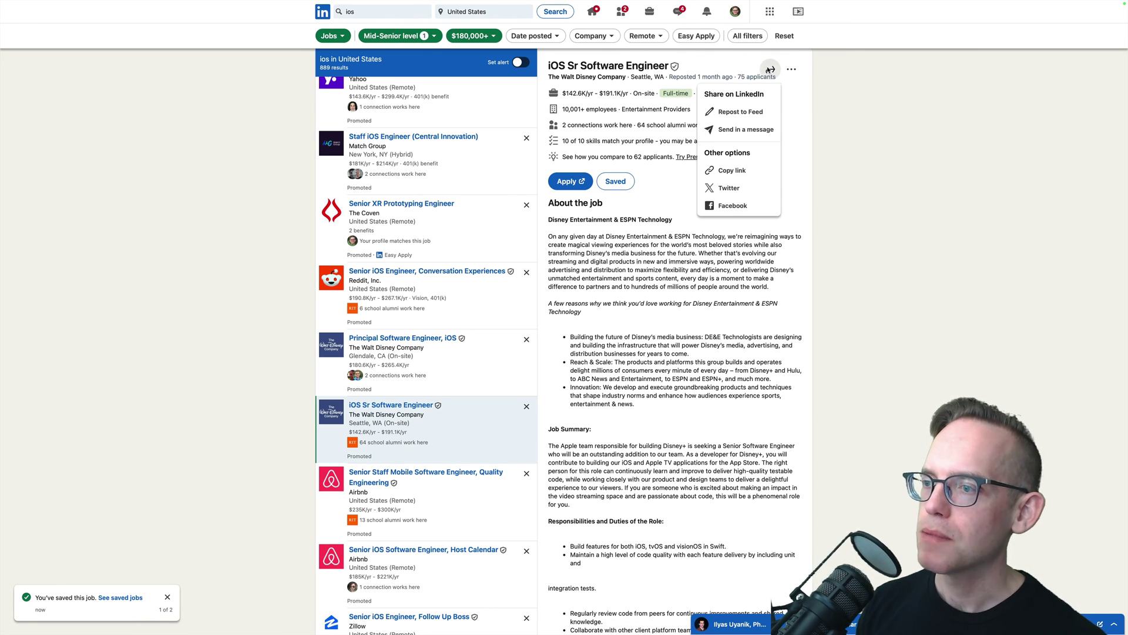
scroll(592, 390, down, 10)
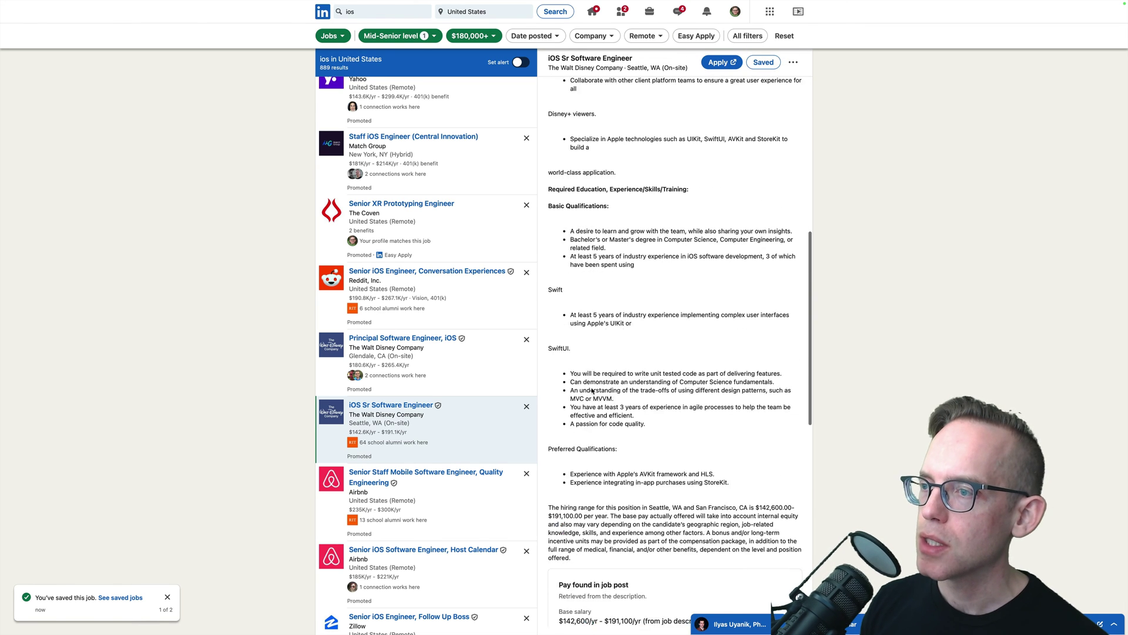
scroll(593, 390, down, 5)
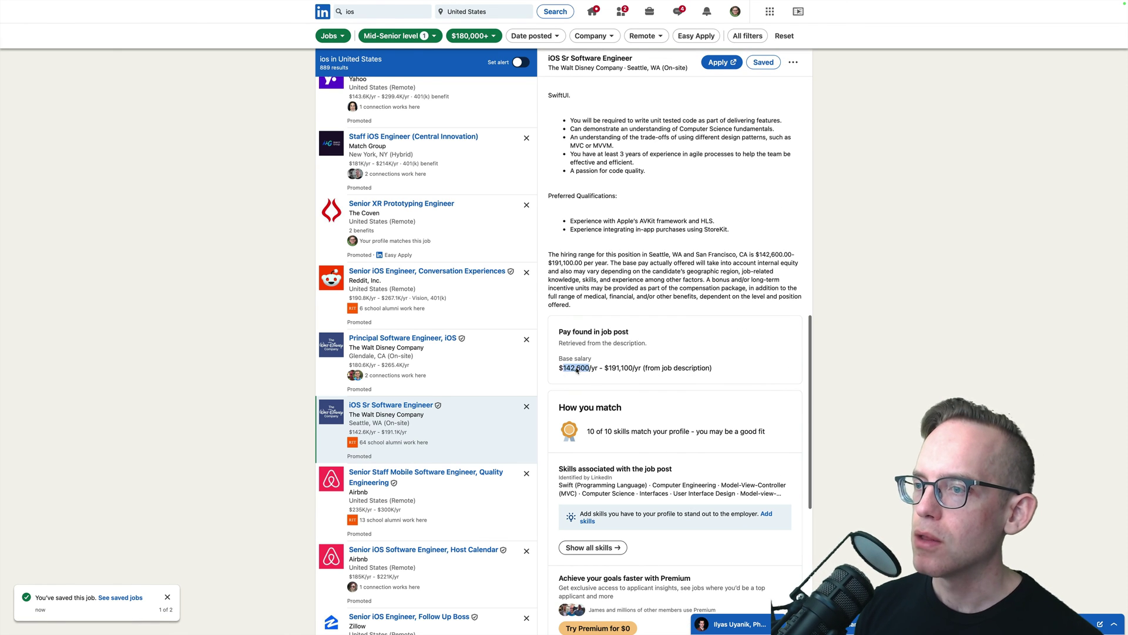
drag(560, 368, 595, 381)
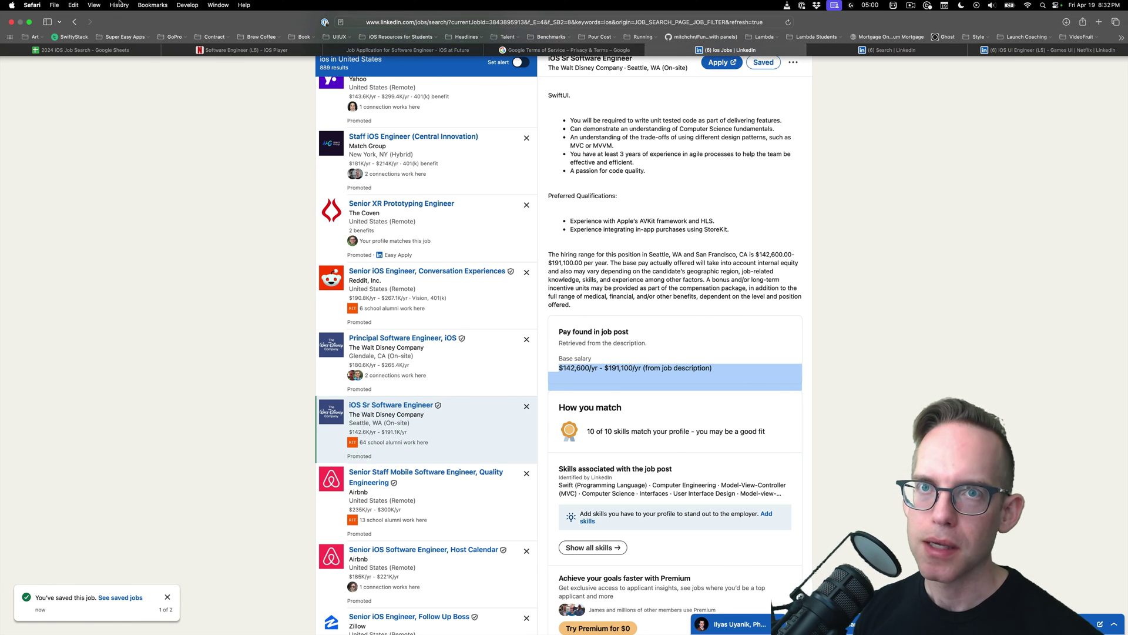
click(74, 49)
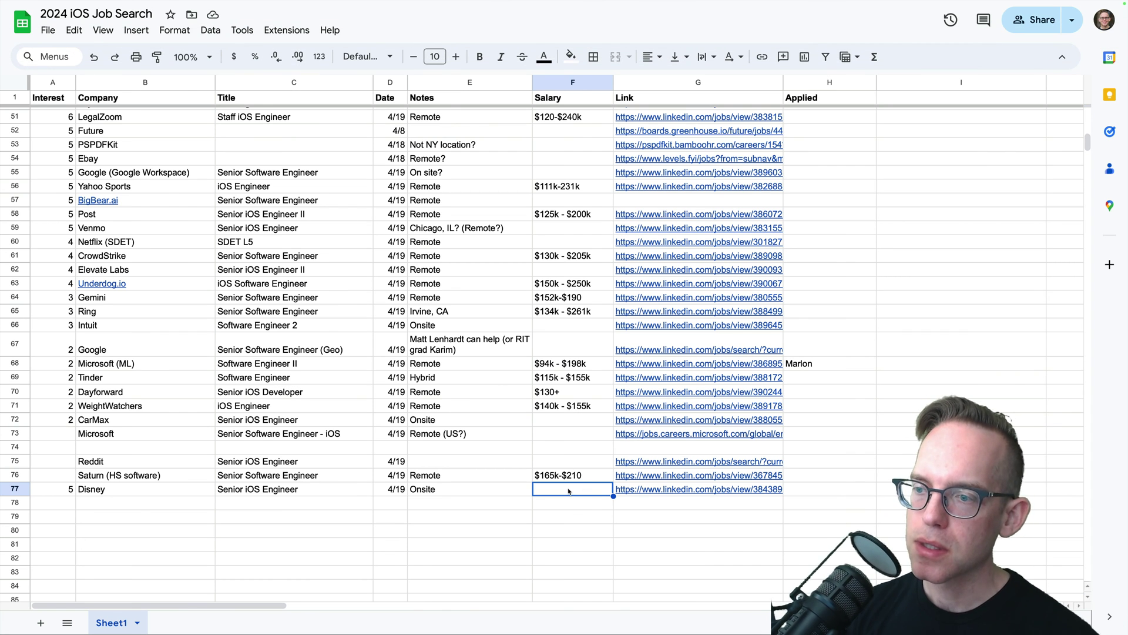
- Enter $142k - $191k as the Disney salary in F77, confirming the upper figure from the LinkedIn posting
text($142k)
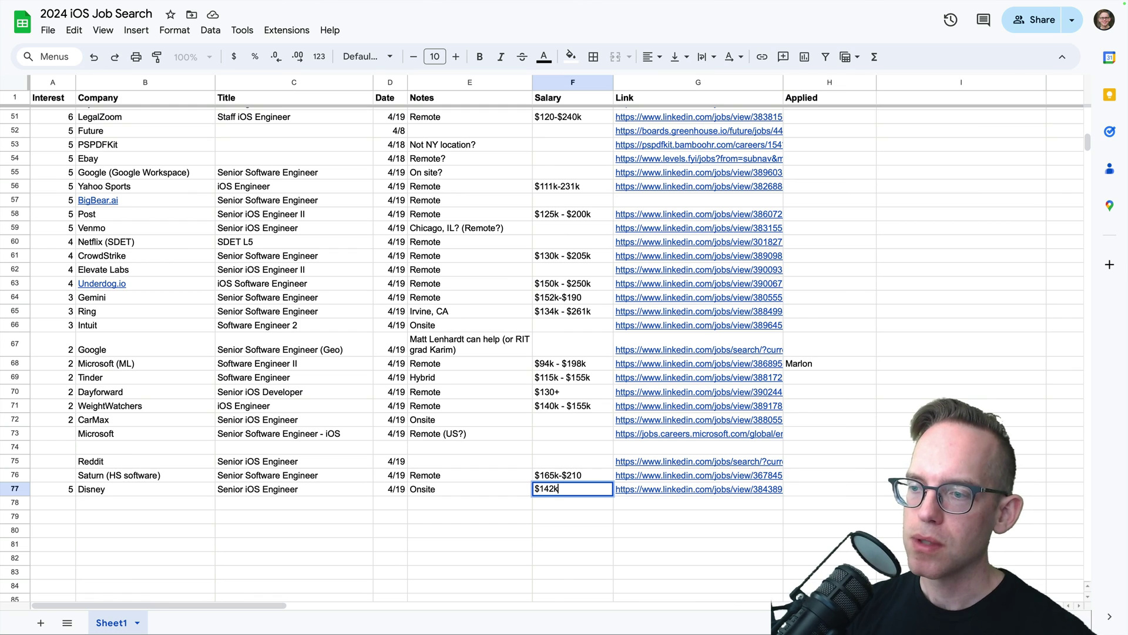
text( -)
key(ctrl+Tab)
key(ctrl+Tab)
key(ctrl+Tab)
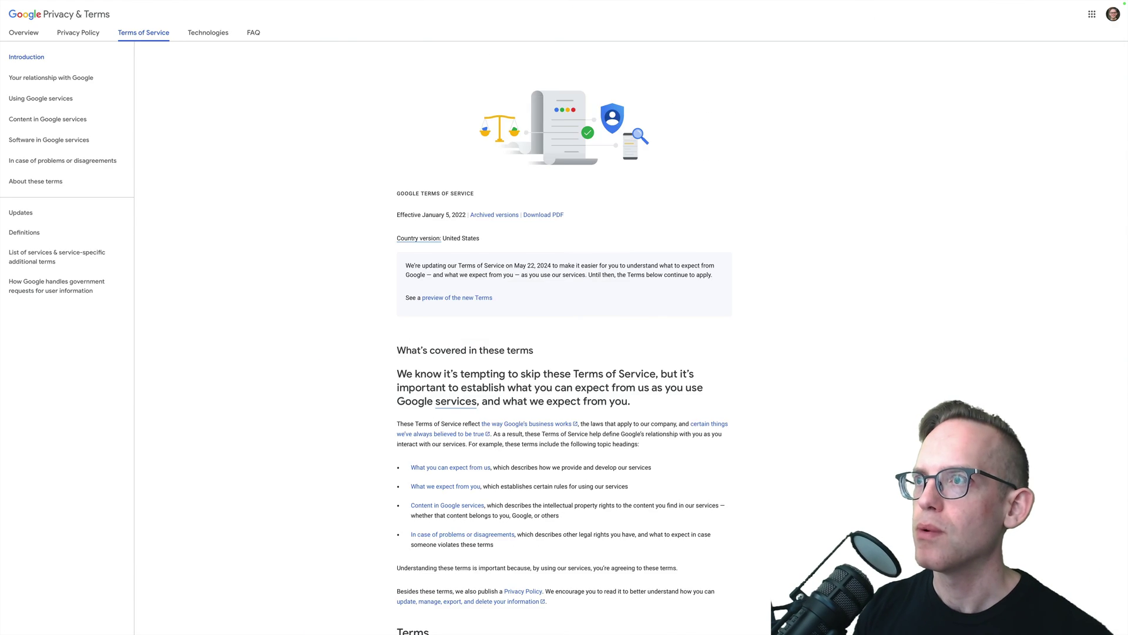
key(ctrl+shift+Tab)
key(ctrl+shift+Tab)
key(ctrl+shift+Tab)
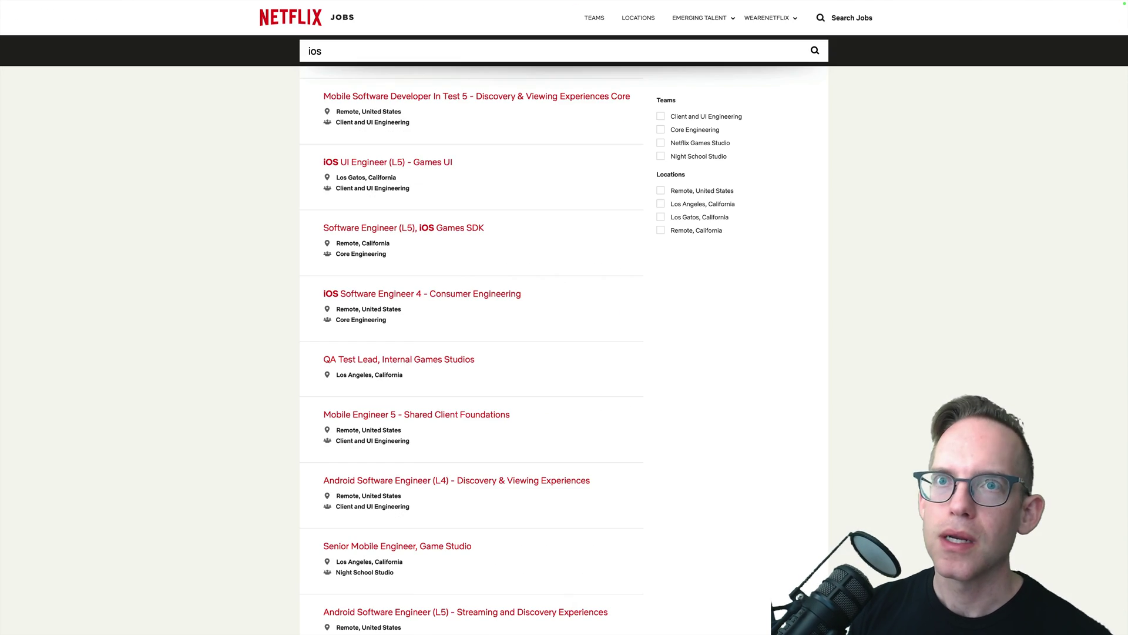
text($191k)
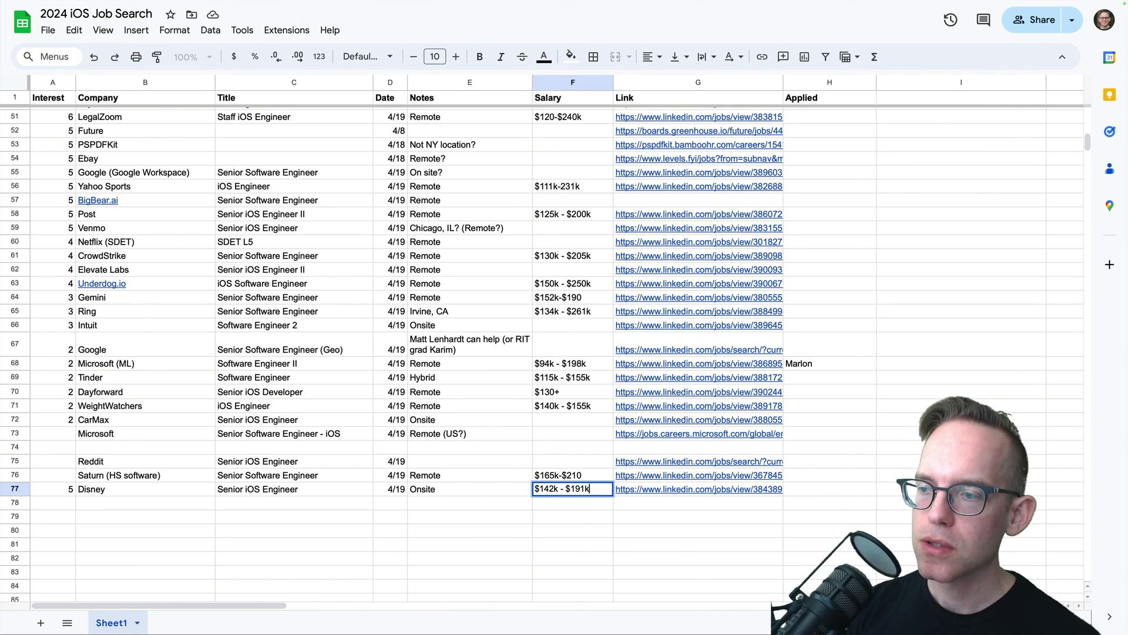
key(Return)
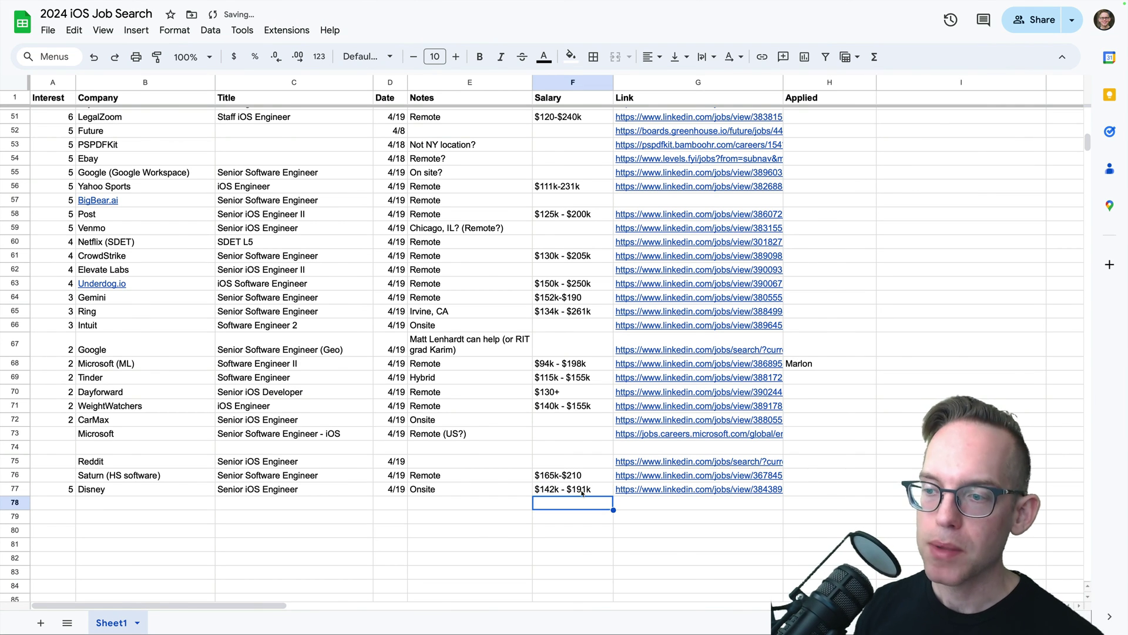
click(562, 490)
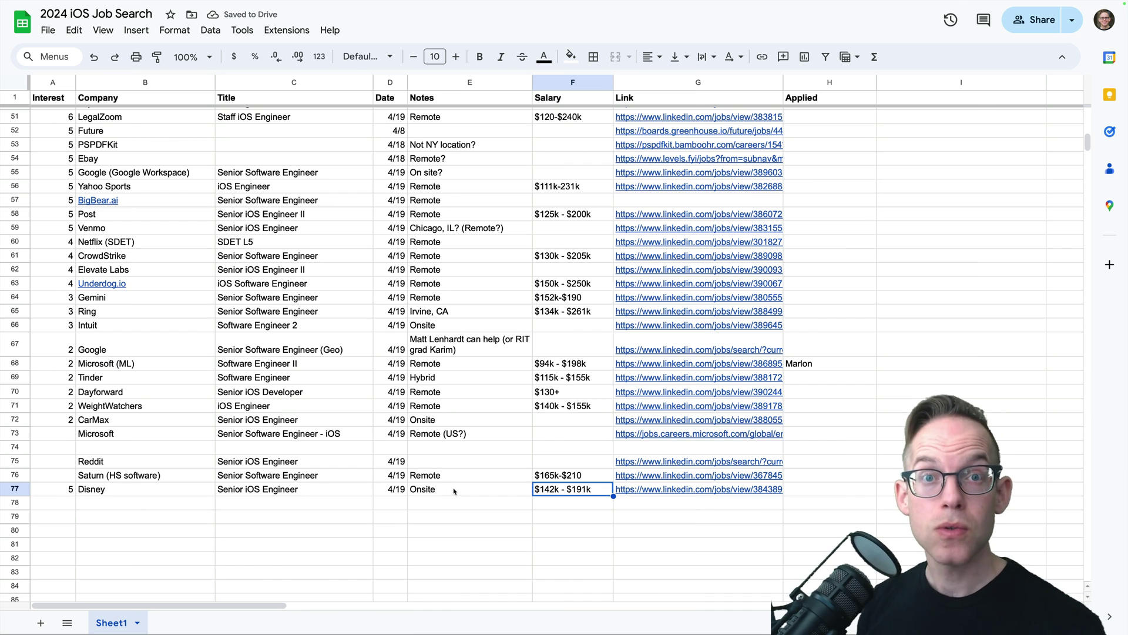